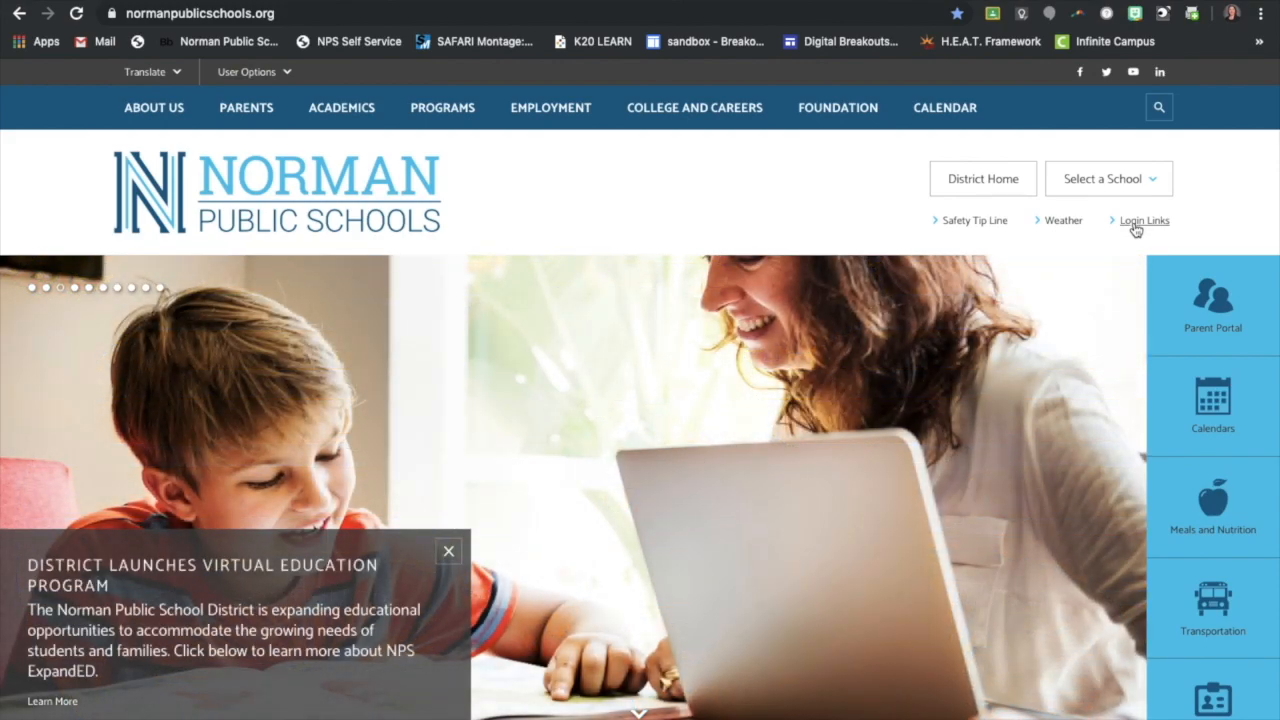
Open the Frontline Professional Growth sign-in page from the district website's login links
{"action": "left_click", "coordinate": [1140, 222]}
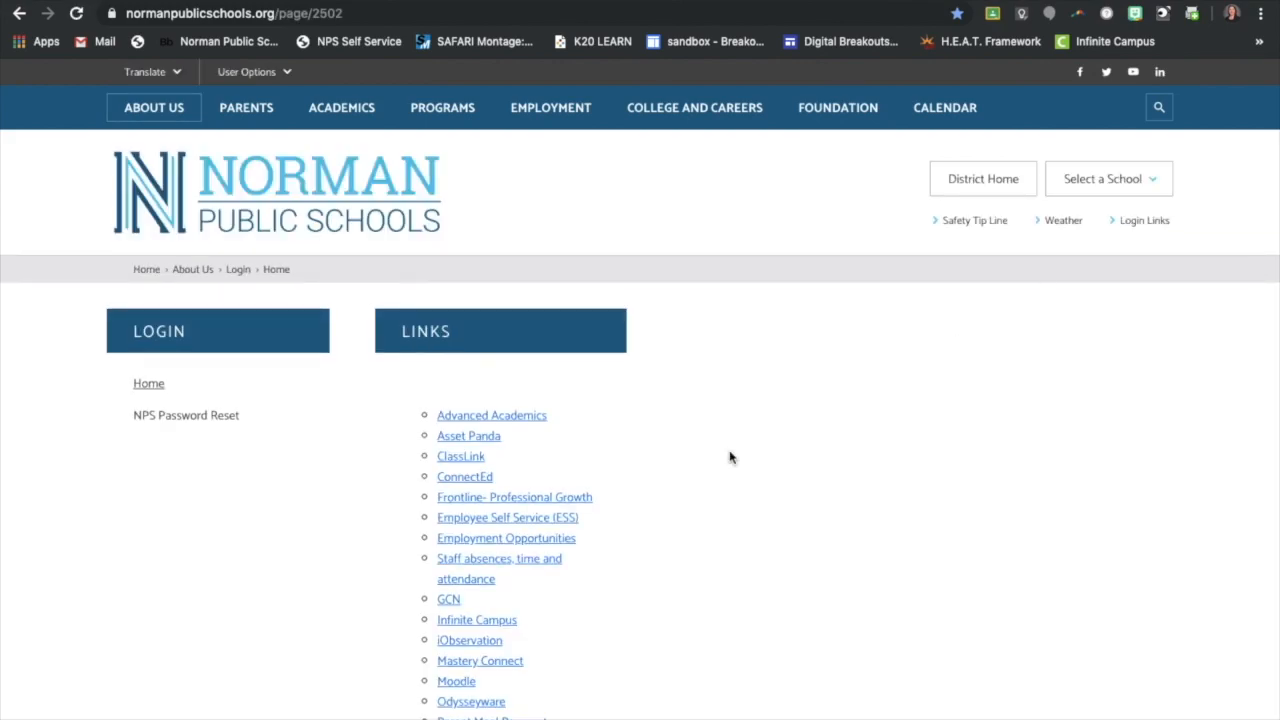
{"action": "scroll", "coordinate": [591, 432], "scroll_direction": "down", "scroll_amount": 1}
{"action": "scroll", "coordinate": [591, 432], "scroll_direction": "down", "scroll_amount": 1}
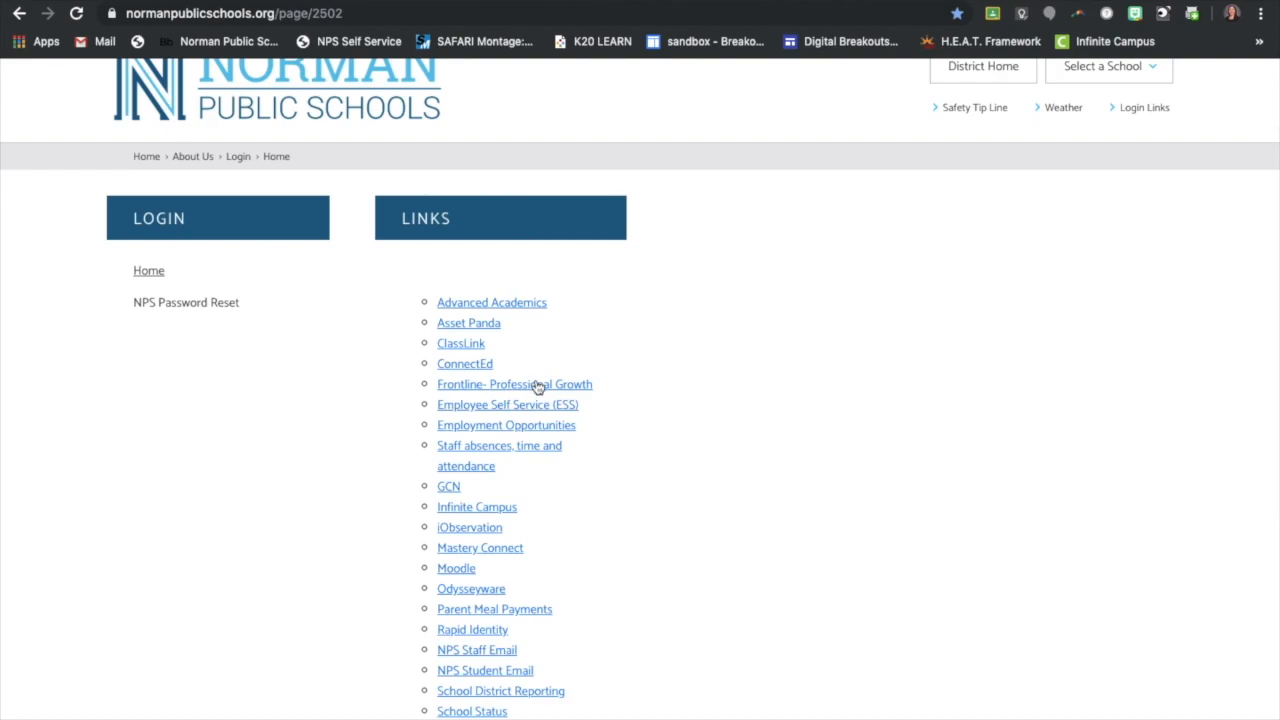
{"action": "left_click", "coordinate": [540, 388]}
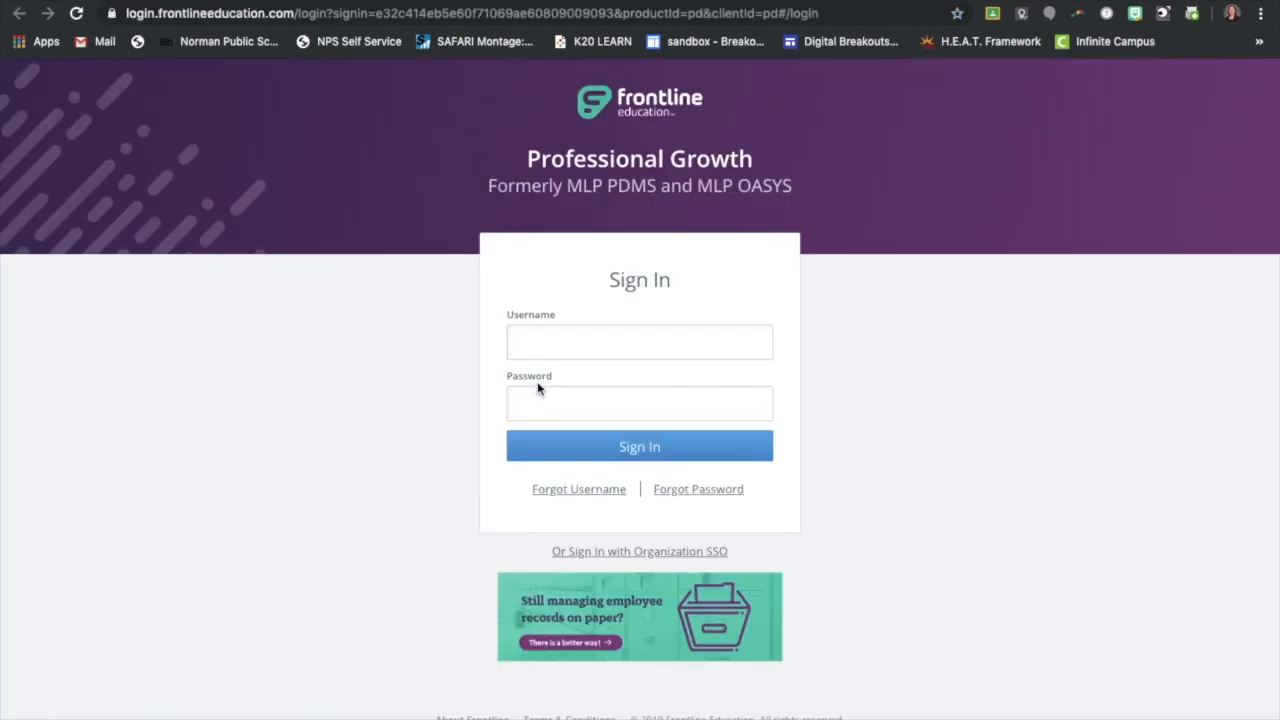
Sign in through organization SSO by looking up the sign-in page with the employee's organization email address
{"action": "left_click", "coordinate": [608, 552]}
{"action": "left_click", "coordinate": [603, 350]}
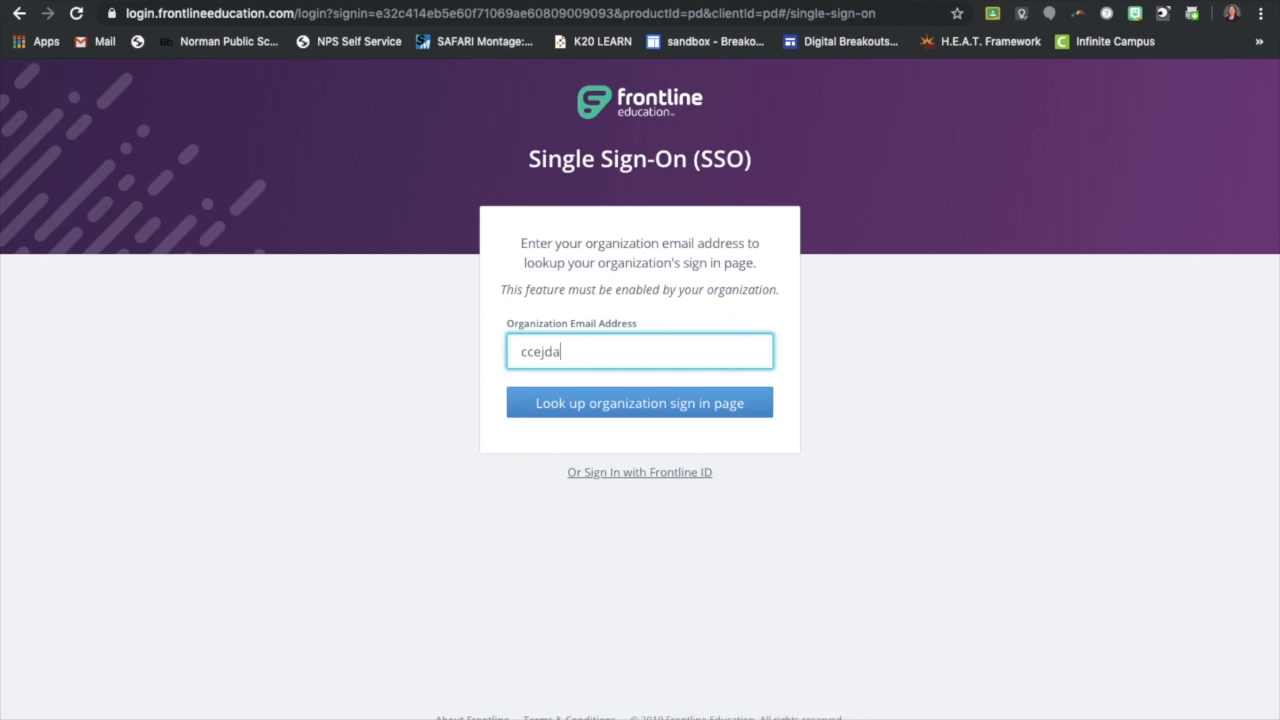
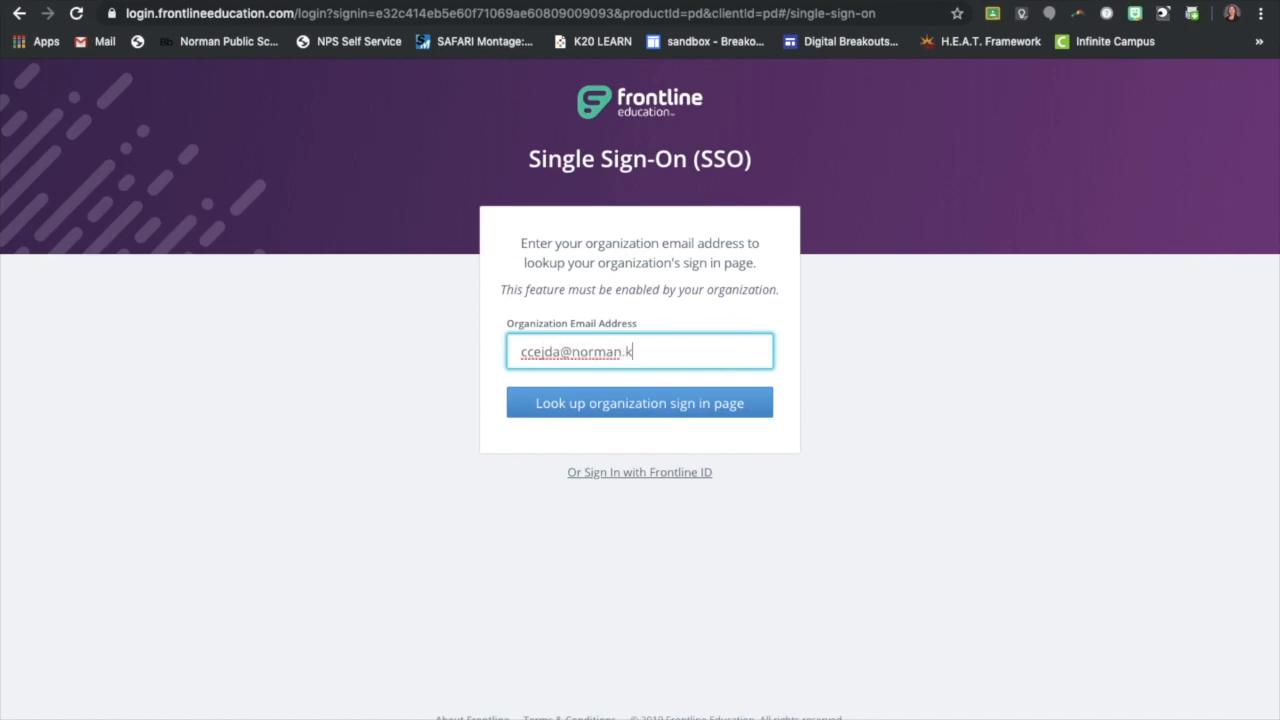
{"action": "left_click", "coordinate": [624, 404]}
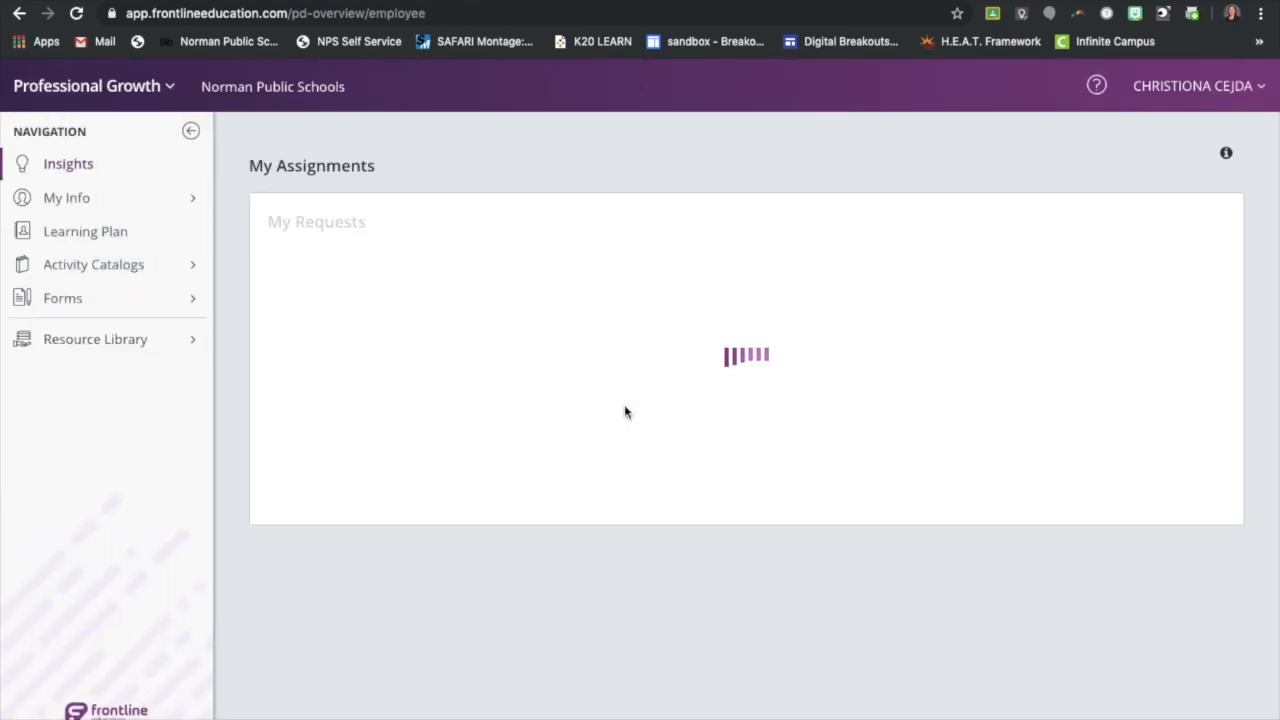
Choose the Professional Growth solution and open the Out-of-District Conference Request Form
{"action": "left_click", "coordinate": [171, 87]}
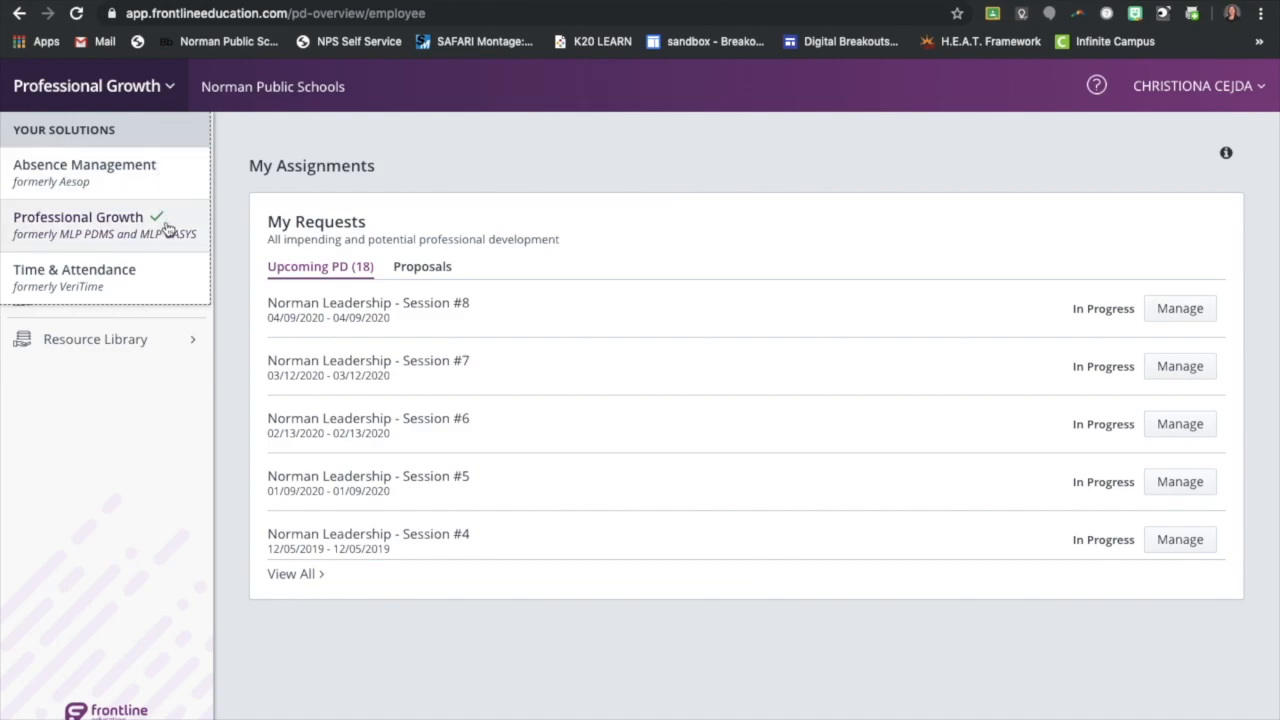
{"action": "left_click", "coordinate": [90, 224]}
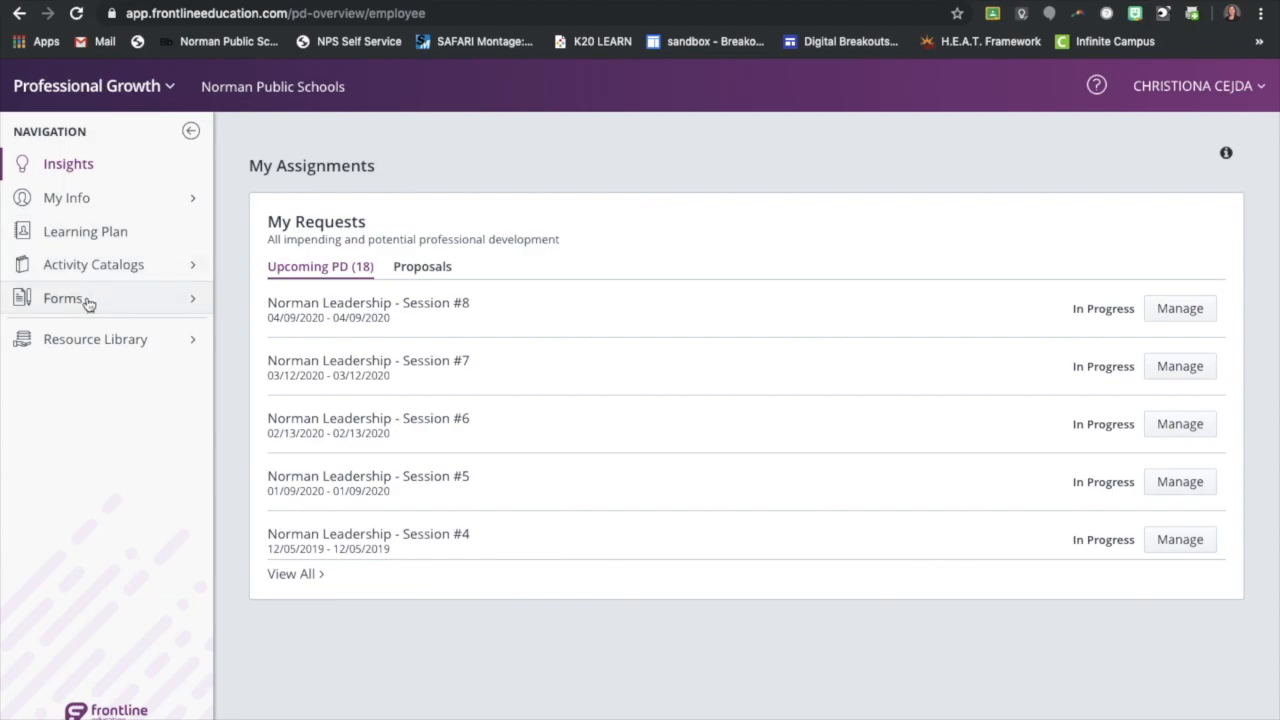
{"action": "left_click", "coordinate": [193, 303]}
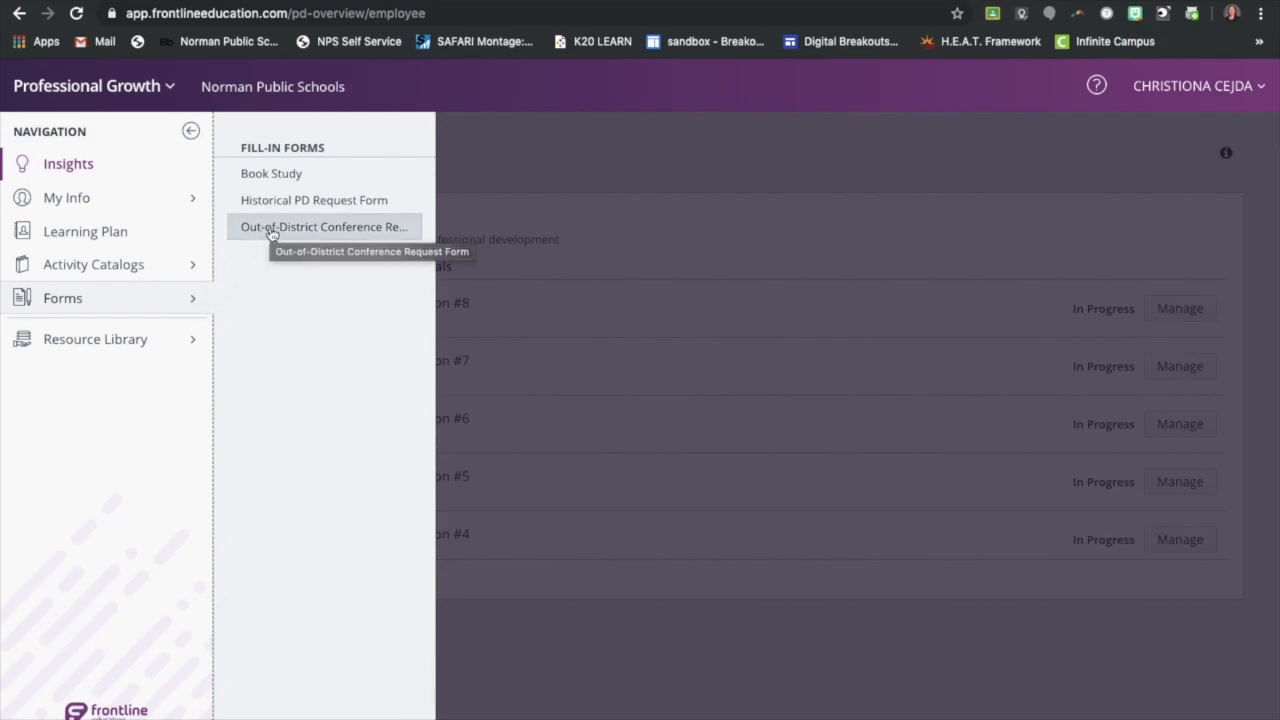
{"action": "left_click", "coordinate": [271, 230]}
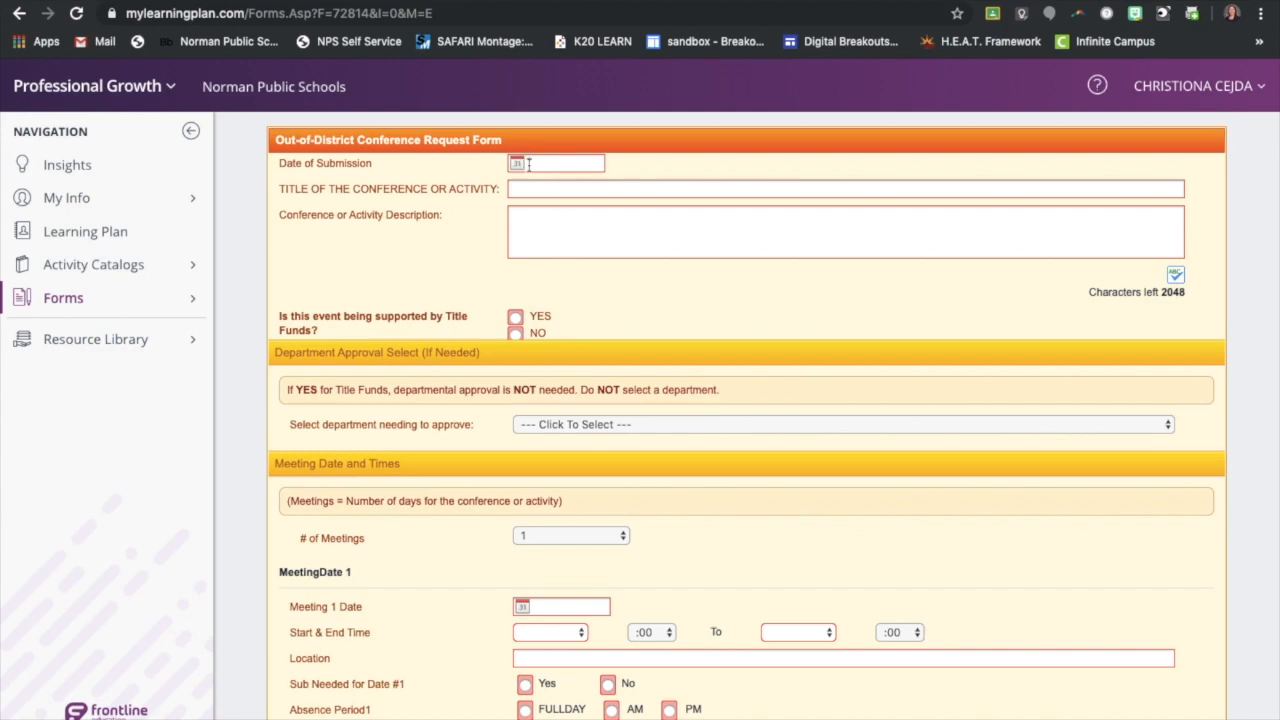
Set the date of submission to 09/23/2019 and enter the conference title "Oklahoma Technology Association (OTA)"
{"action": "left_click", "coordinate": [518, 165]}
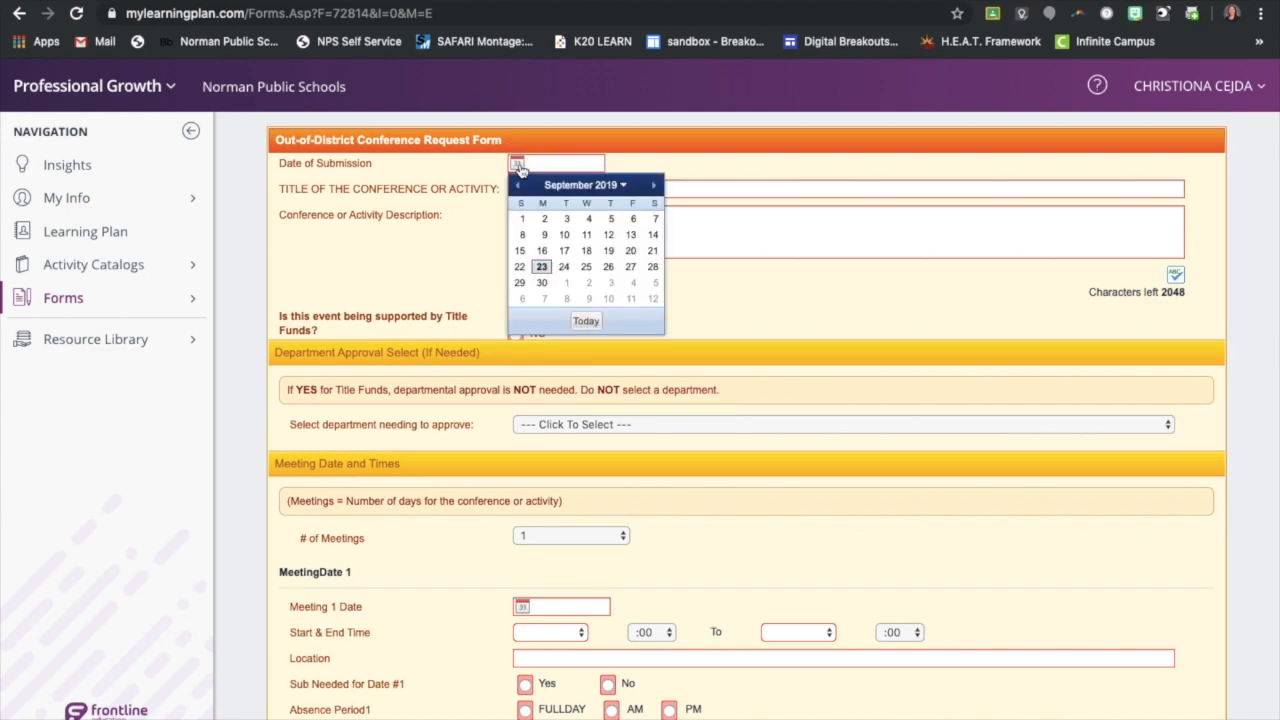
{"action": "left_click", "coordinate": [541, 266]}
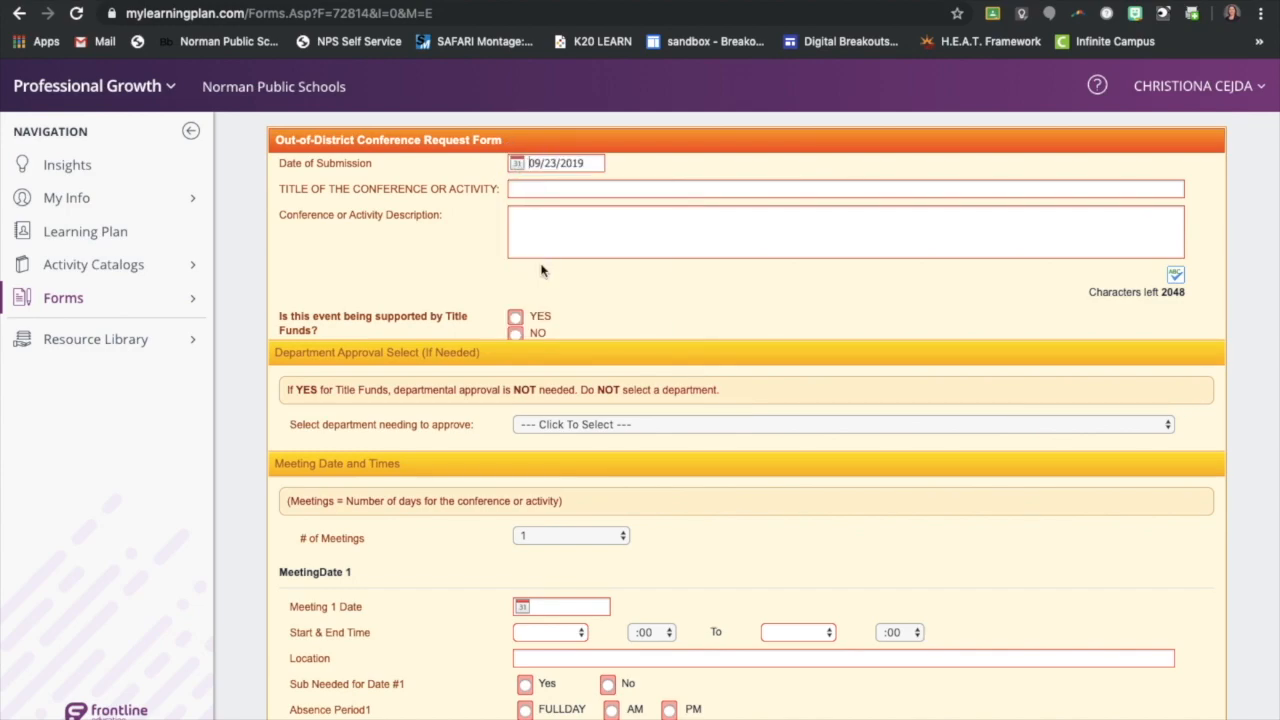
{"action": "left_click", "coordinate": [568, 187]}
{"action": "type", "text": "Oklah"}
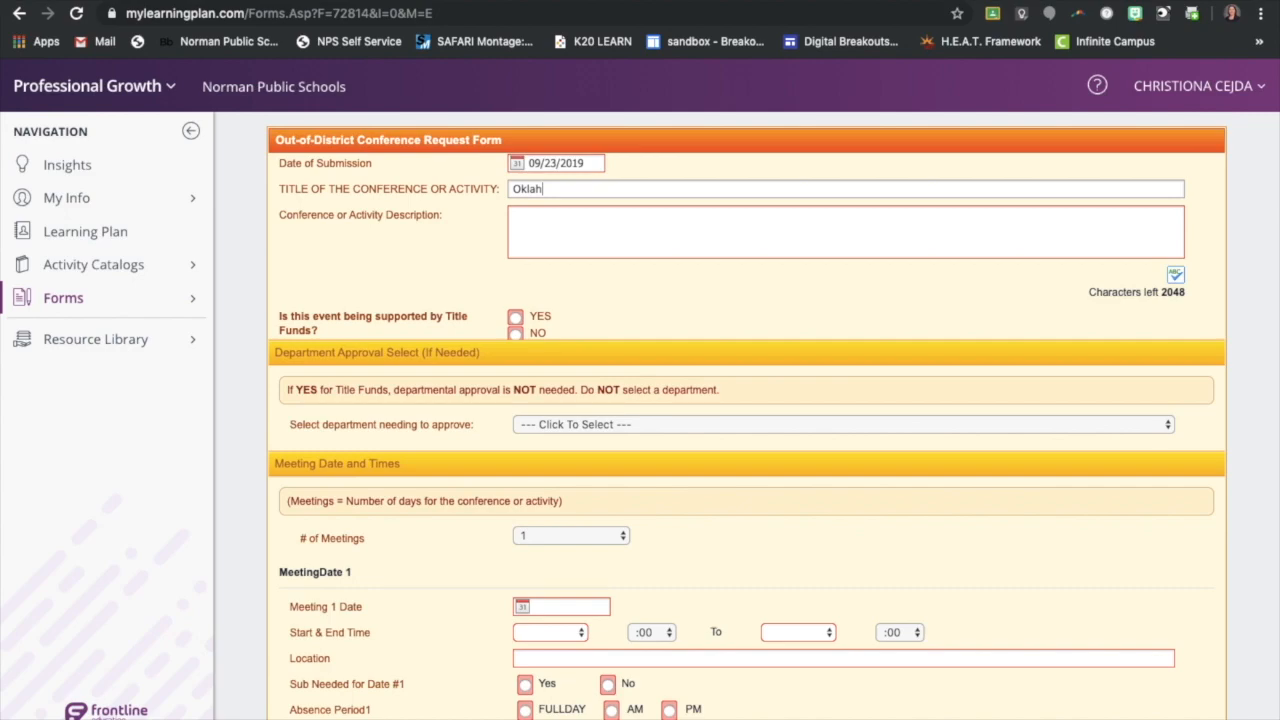
{"action": "type", "text": "oma Technology Associatio"}
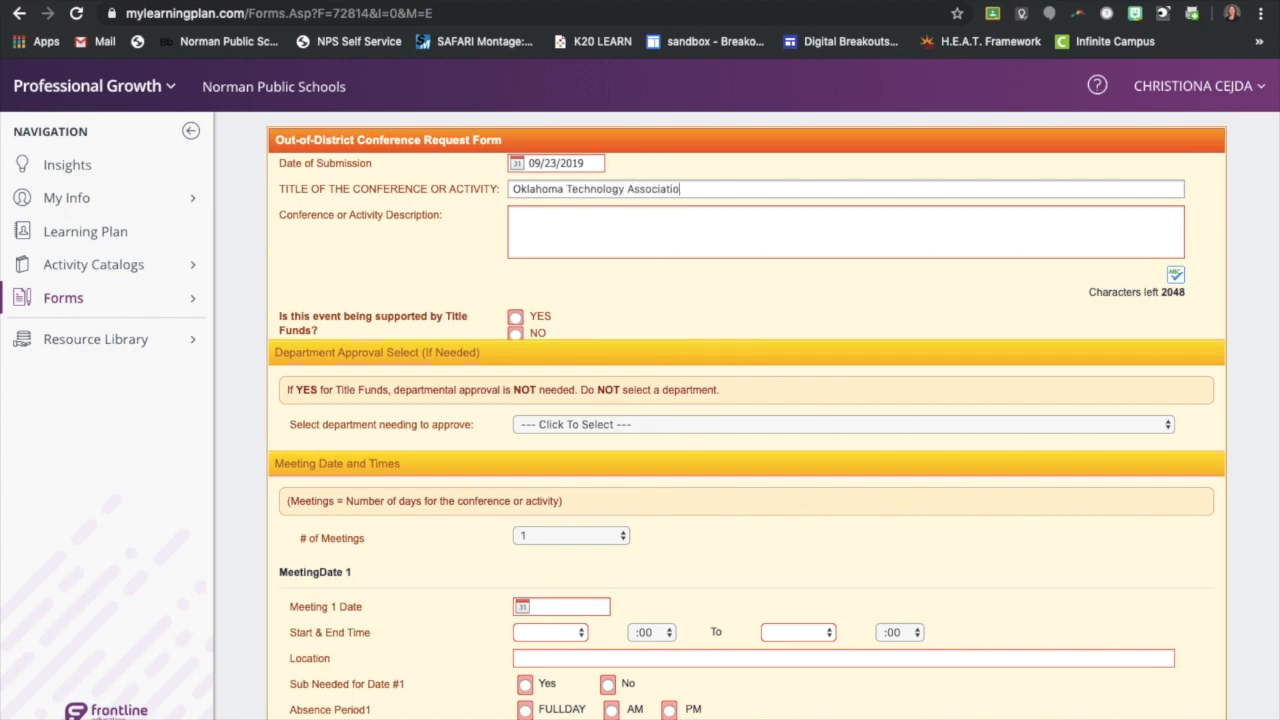
{"action": "type", "text": "n (OTA)"}
Enter the conference description "The Oklahoma Technology Association conference offers professional development in innovative classroom engagement strategies and ways to incorporate technology."
{"action": "left_click", "coordinate": [545, 219]}
{"action": "type", "text": "O"}
{"action": "key", "text": "BackSpace"}
{"action": "type", "text": "The Ok"}
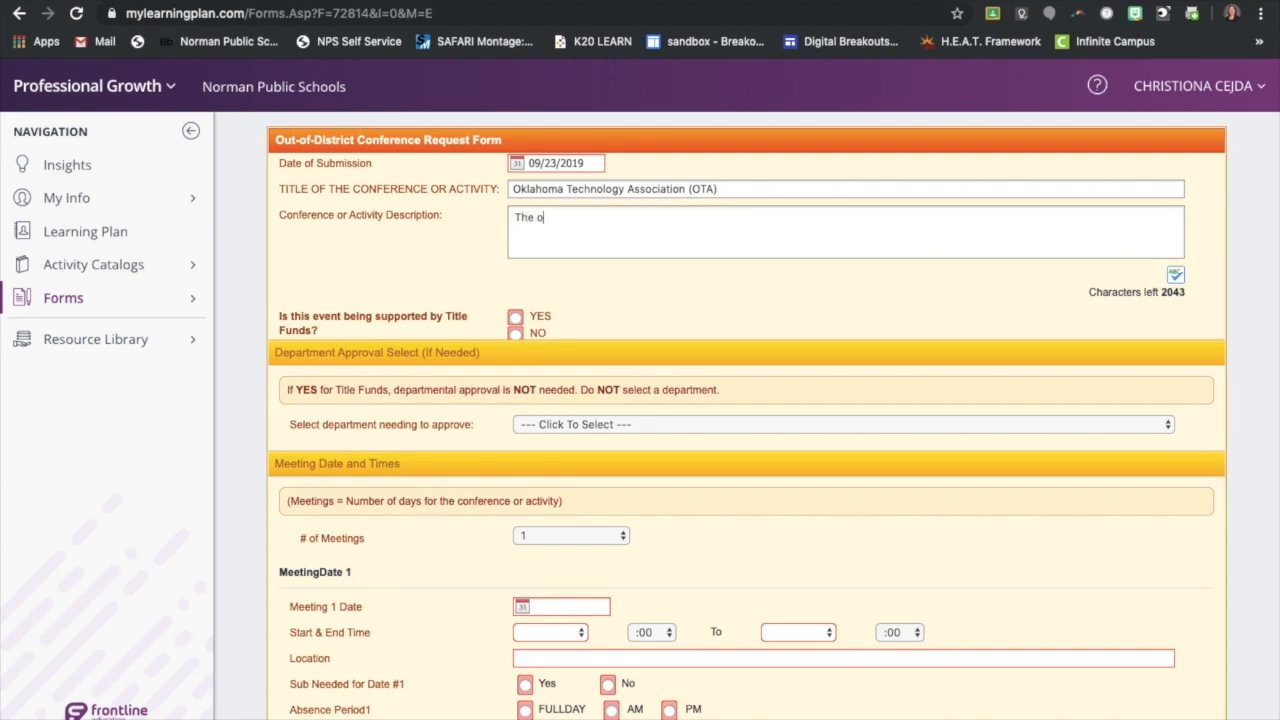
{"action": "type", "text": "lahoma Technology "}
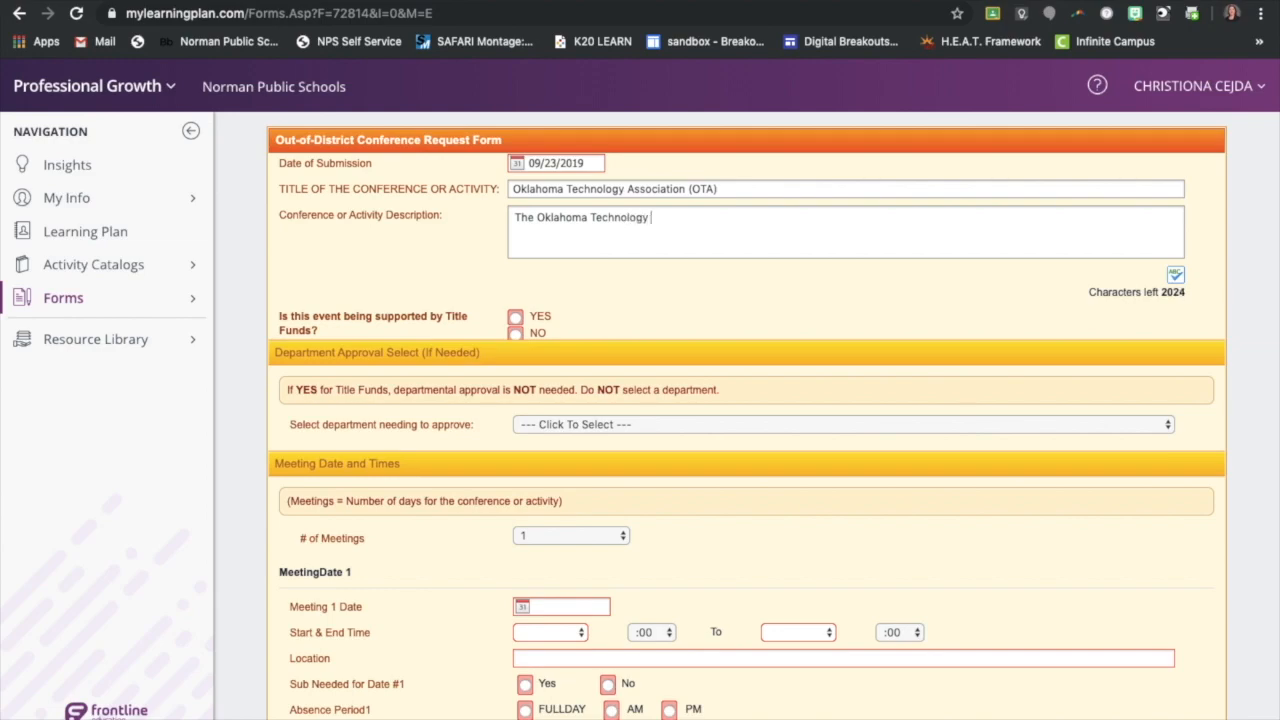
{"action": "type", "text": "Association confere"}
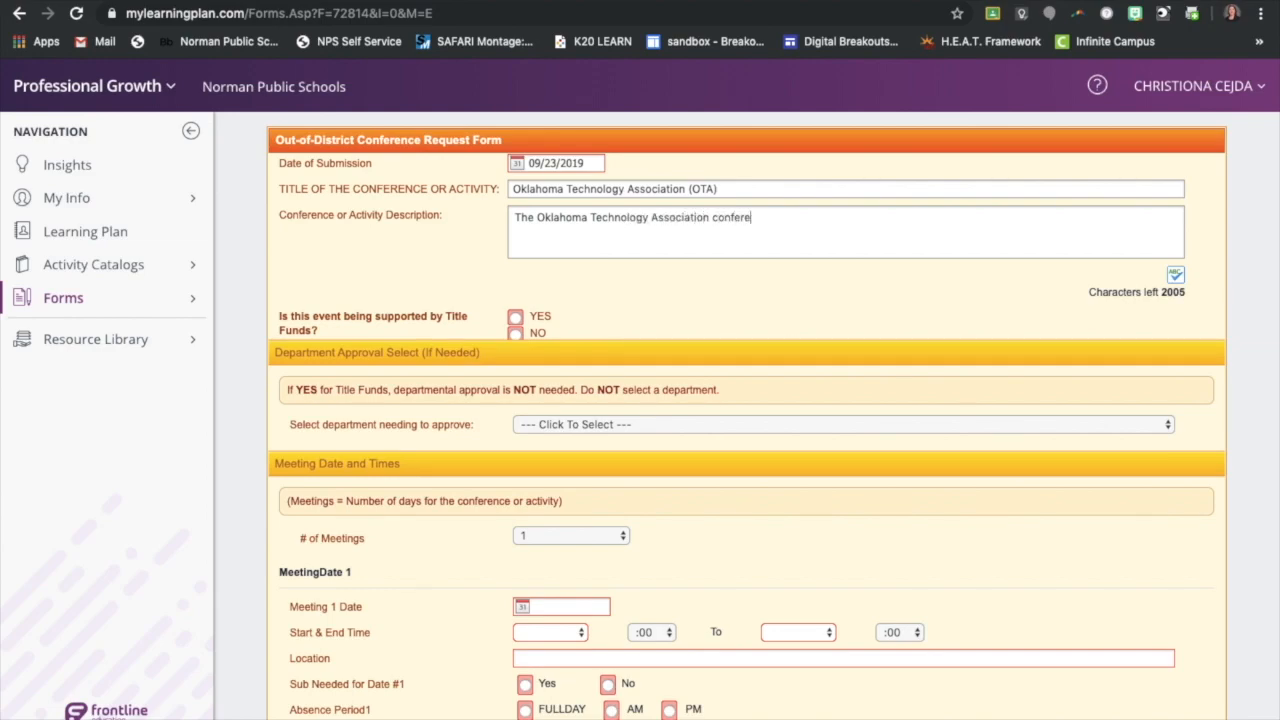
{"action": "type", "text": "nce offers professional development in onn"}
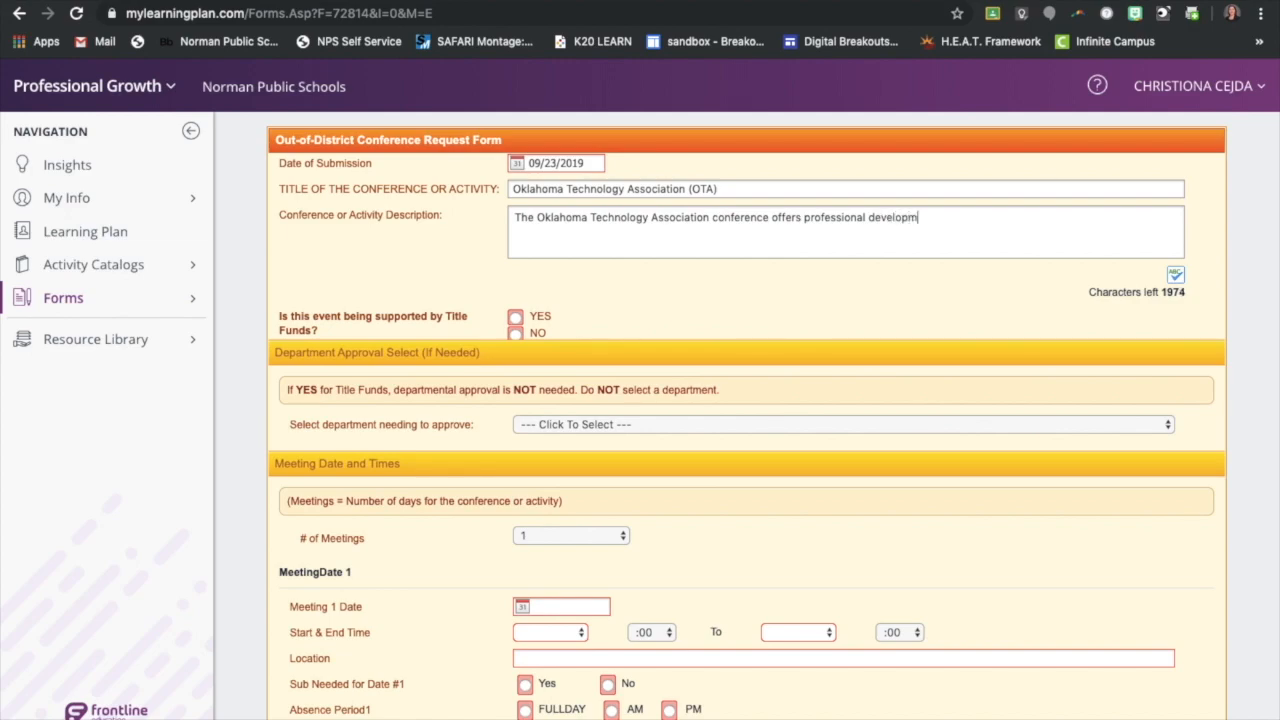
{"action": "key", "text": "BackSpace"}
{"action": "key", "text": "BackSpace"}
{"action": "key", "text": "BackSpace"}
{"action": "type", "text": "innovative classroom "}
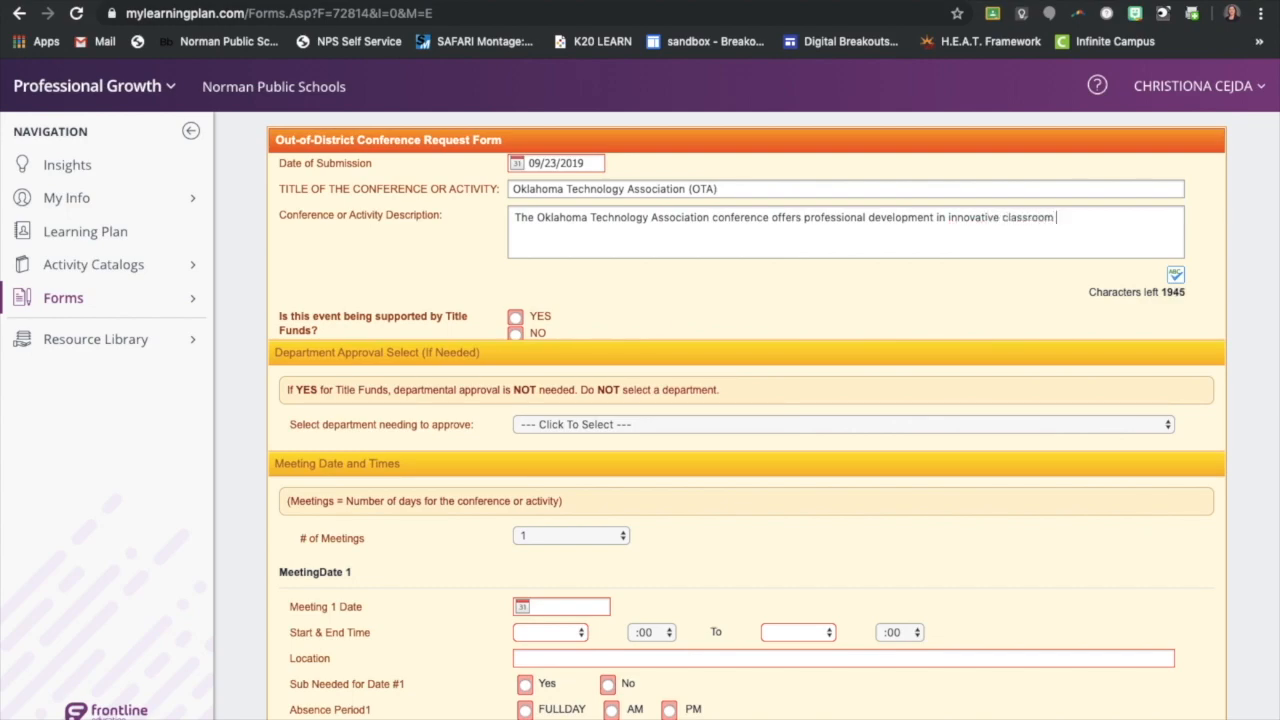
{"action": "type", "text": "engagement strategies"}
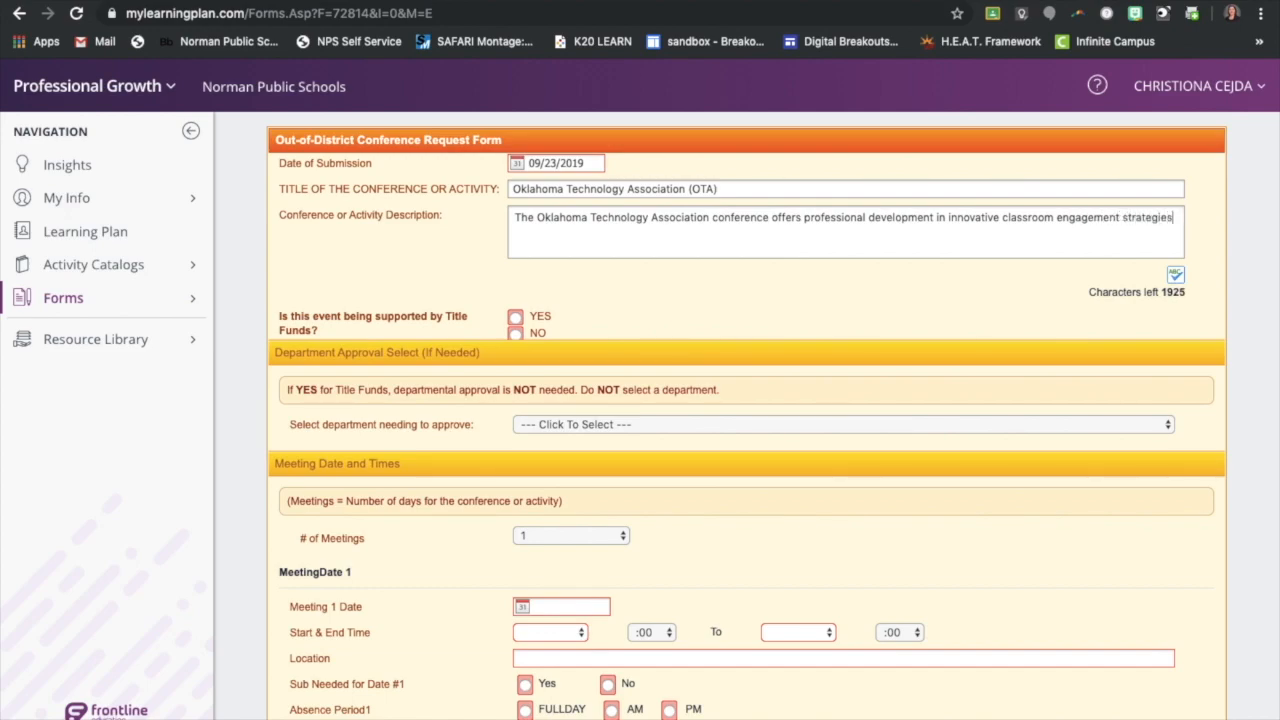
{"action": "type", "text": " and technology"}
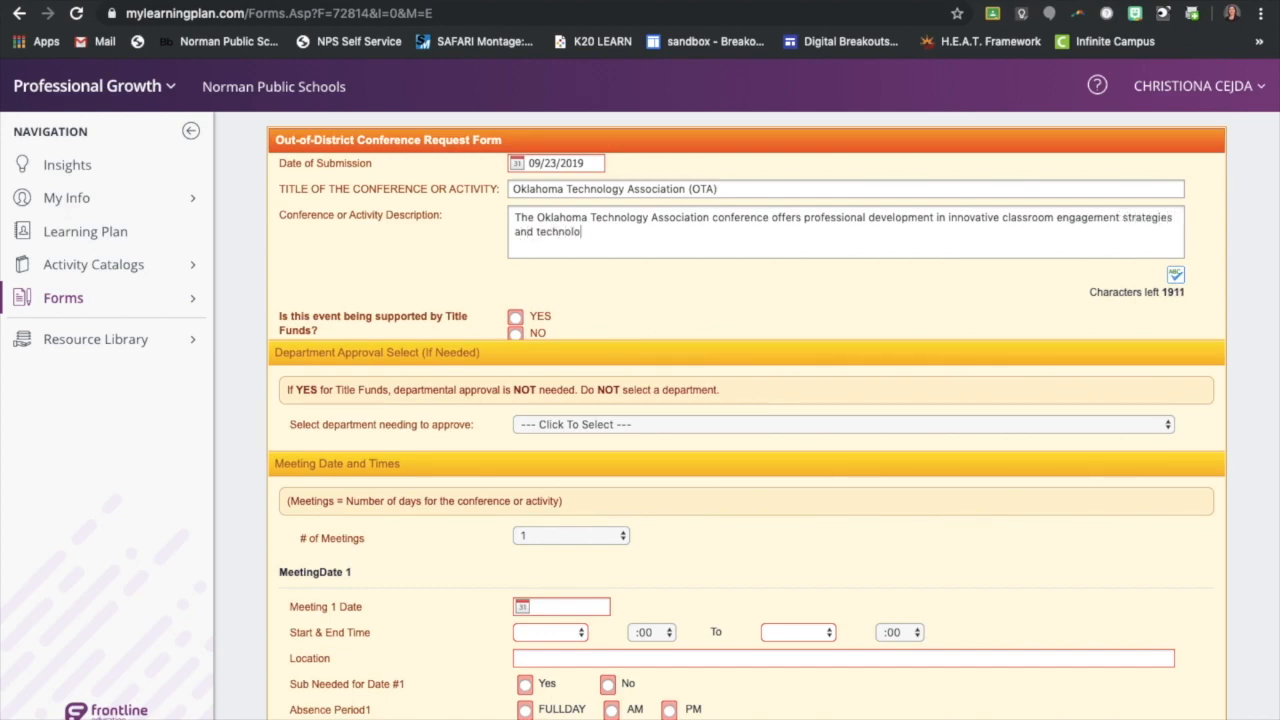
{"action": "key", "text": "BackSpace"}
{"action": "key", "text": "BackSpace"}
{"action": "key", "text": "BackSpace"}
{"action": "key", "text": "BackSpace"}
{"action": "key", "text": "BackSpace"}
{"action": "key", "text": "BackSpace"}
{"action": "key", "text": "BackSpace"}
{"action": "key", "text": "BackSpace"}
{"action": "key", "text": "BackSpace"}
{"action": "key", "text": "BackSpace"}
{"action": "key", "text": "BackSpace"}
{"action": "type", "text": "ways to incorpo"}
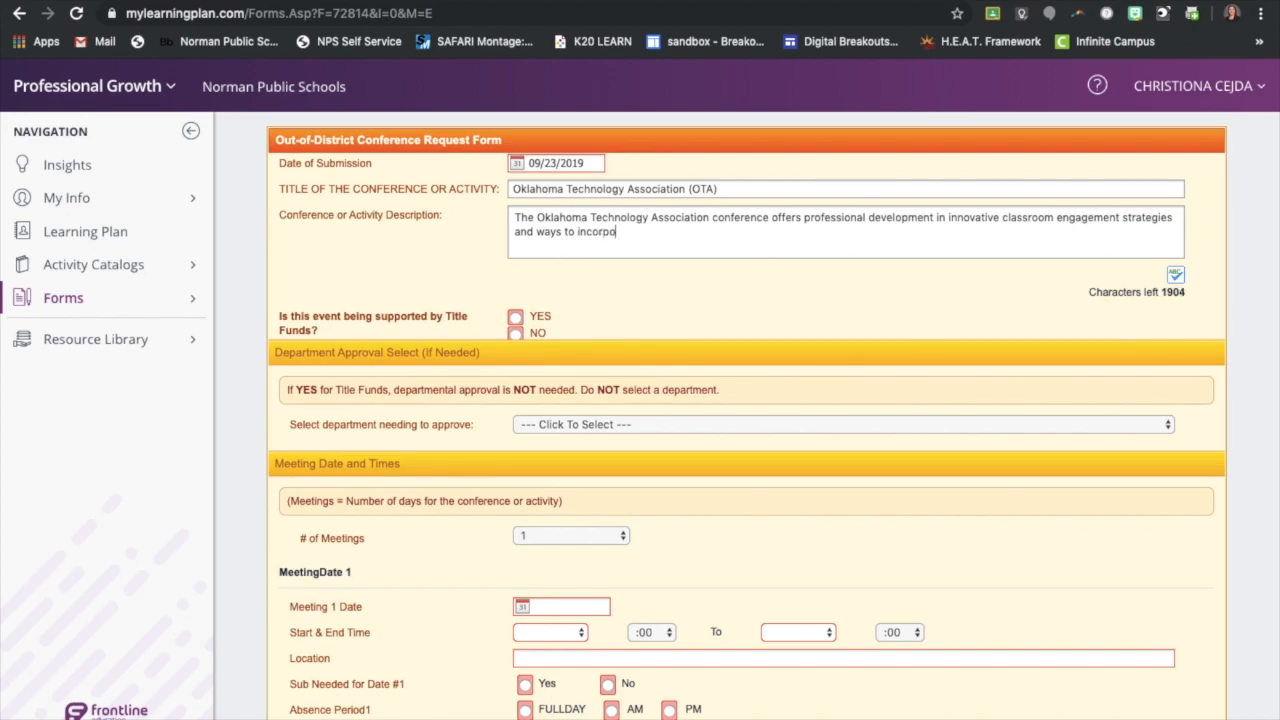
{"action": "type", "text": "rate technology."}
Answer NO to Title Funds support and select PROFESSIONAL DEVELOPMENT as the department needing to approve
{"action": "left_click", "coordinate": [515, 334]}
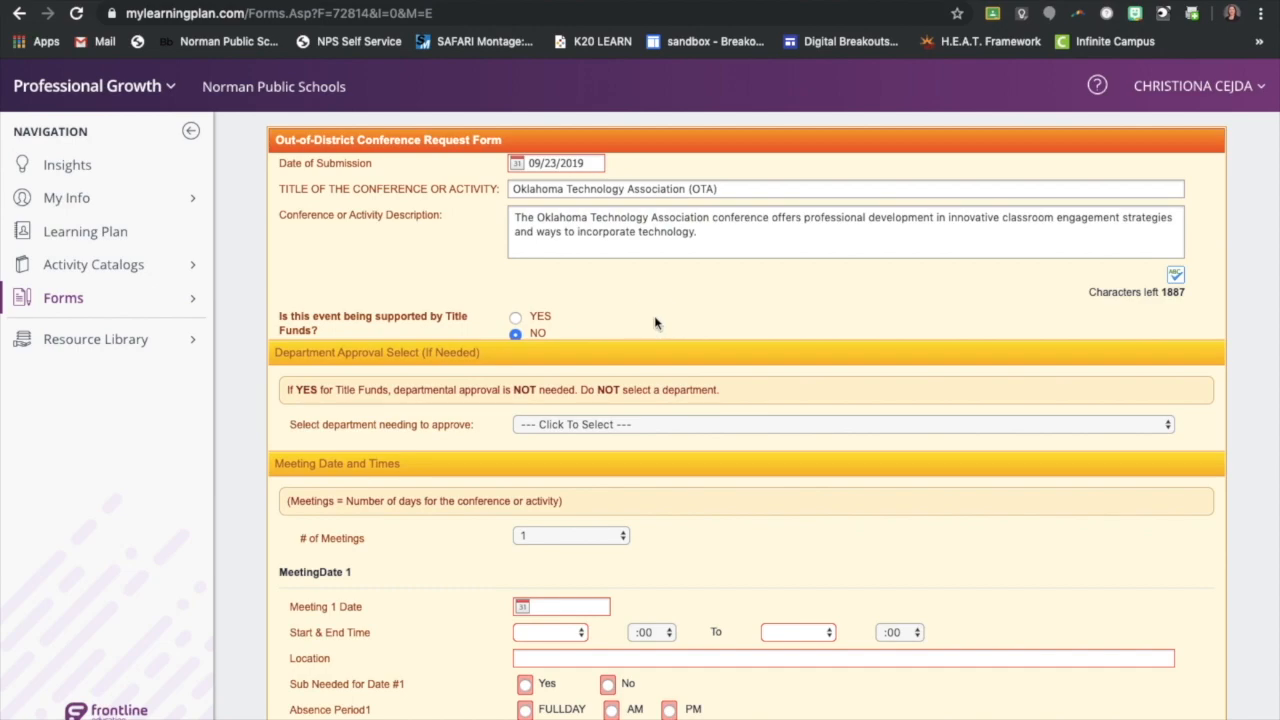
{"action": "scroll", "coordinate": [656, 322], "scroll_direction": "down", "scroll_amount": 2}
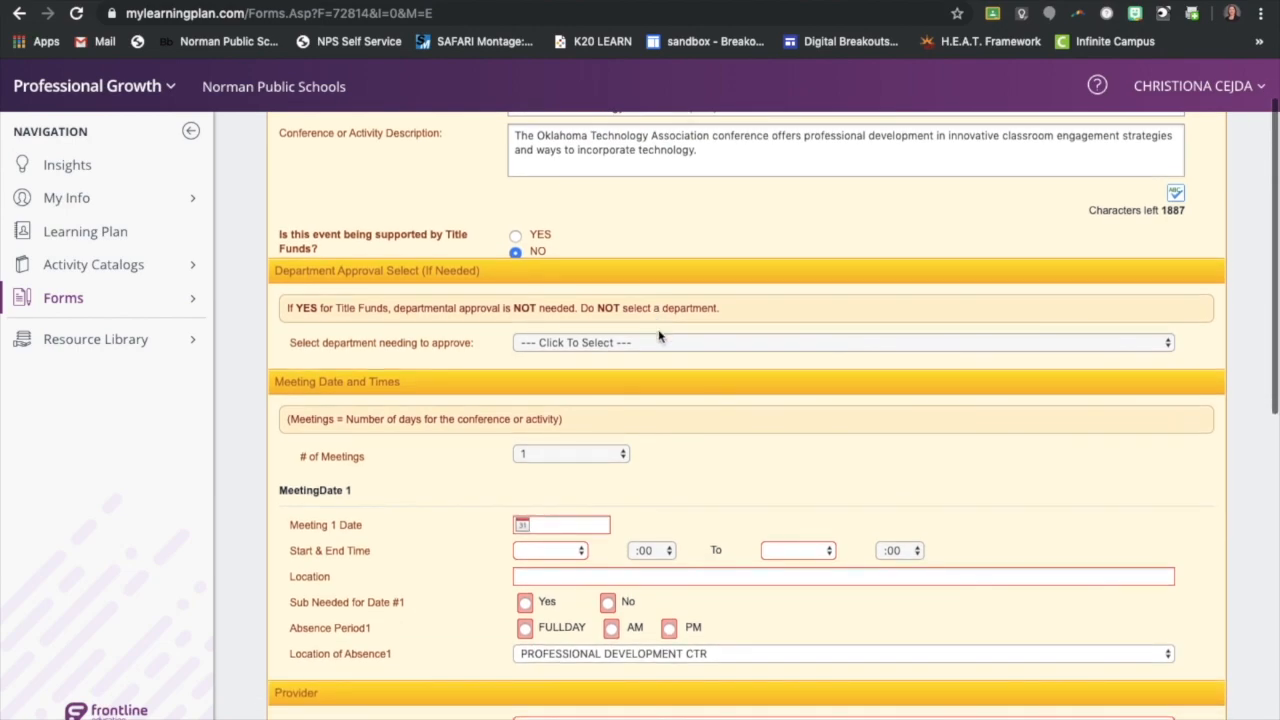
{"action": "left_click", "coordinate": [573, 343]}
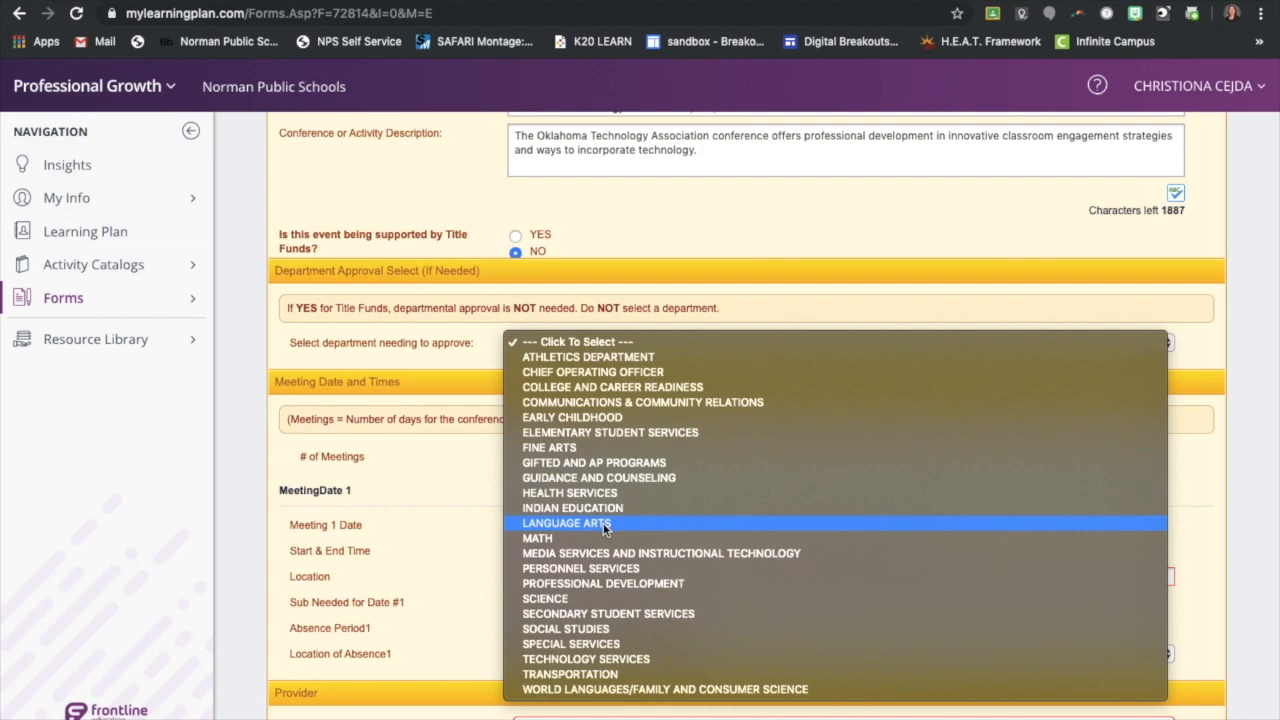
{"action": "left_click", "coordinate": [602, 583]}
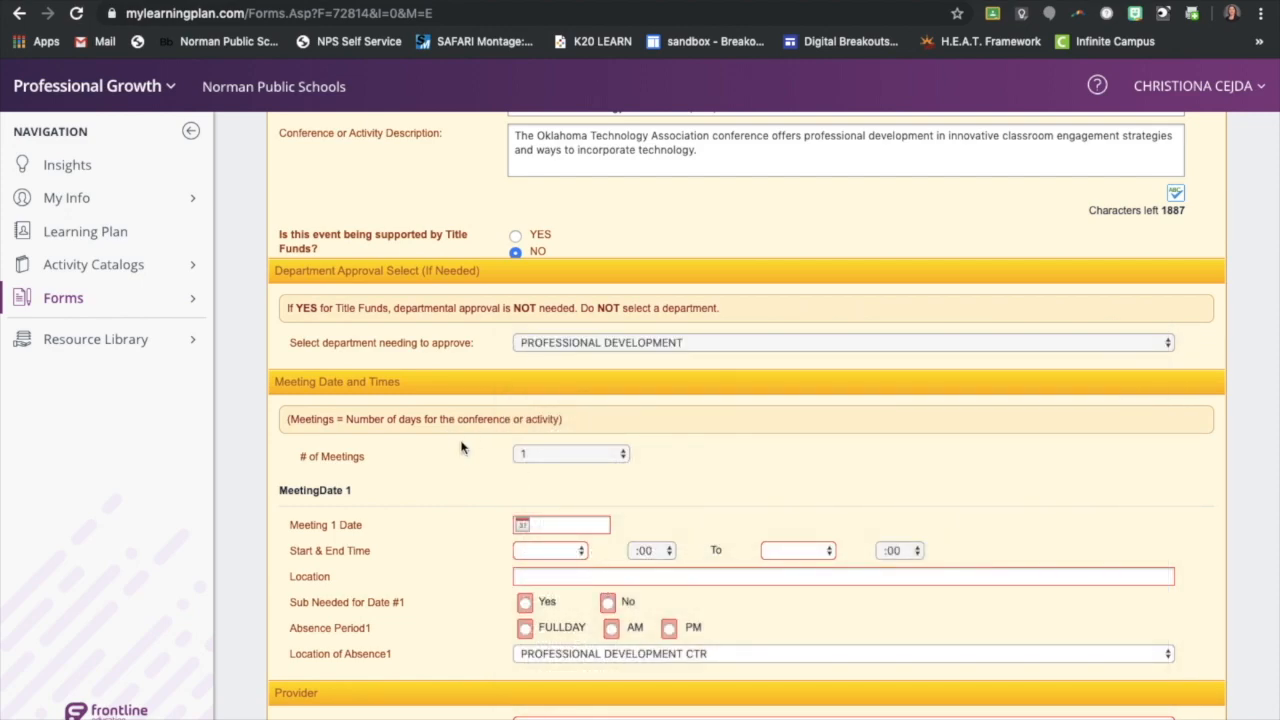
Set the Meeting 1 date to 10/03/2019 with a start time of 8 AM and an end time of 4 PM
{"action": "scroll", "coordinate": [670, 432], "scroll_direction": "down", "scroll_amount": 2}
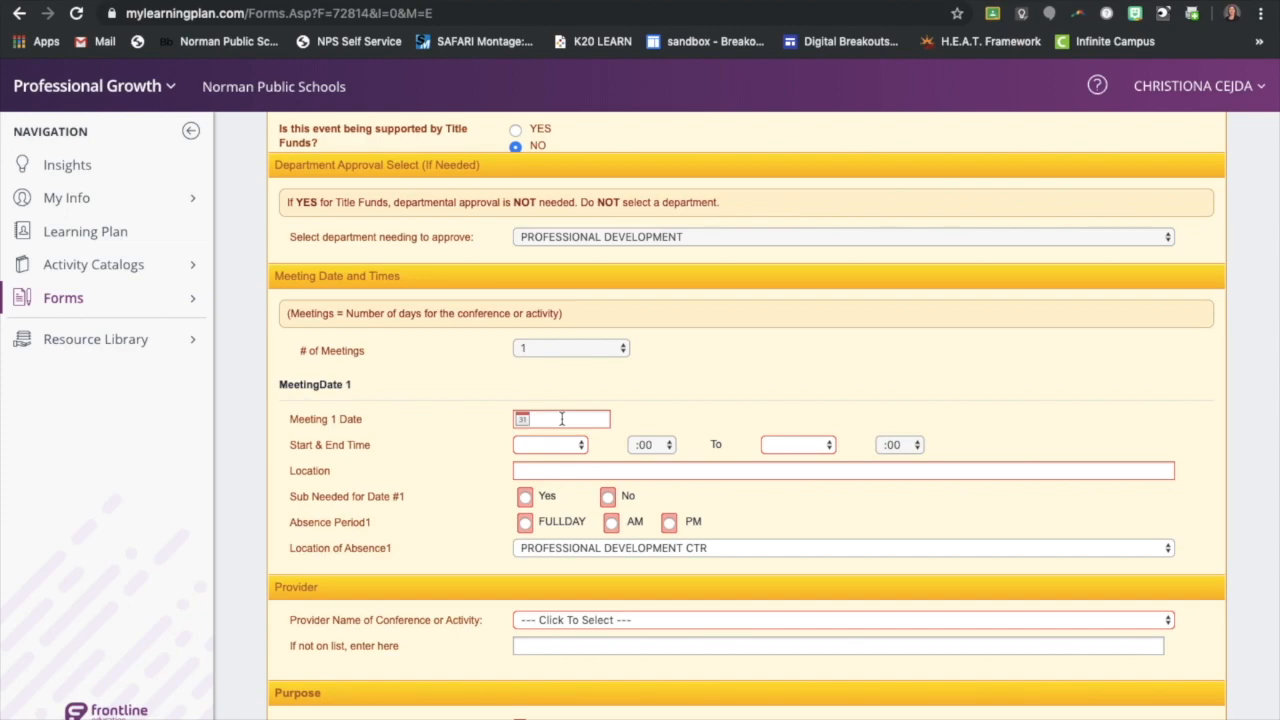
{"action": "left_click", "coordinate": [522, 419]}
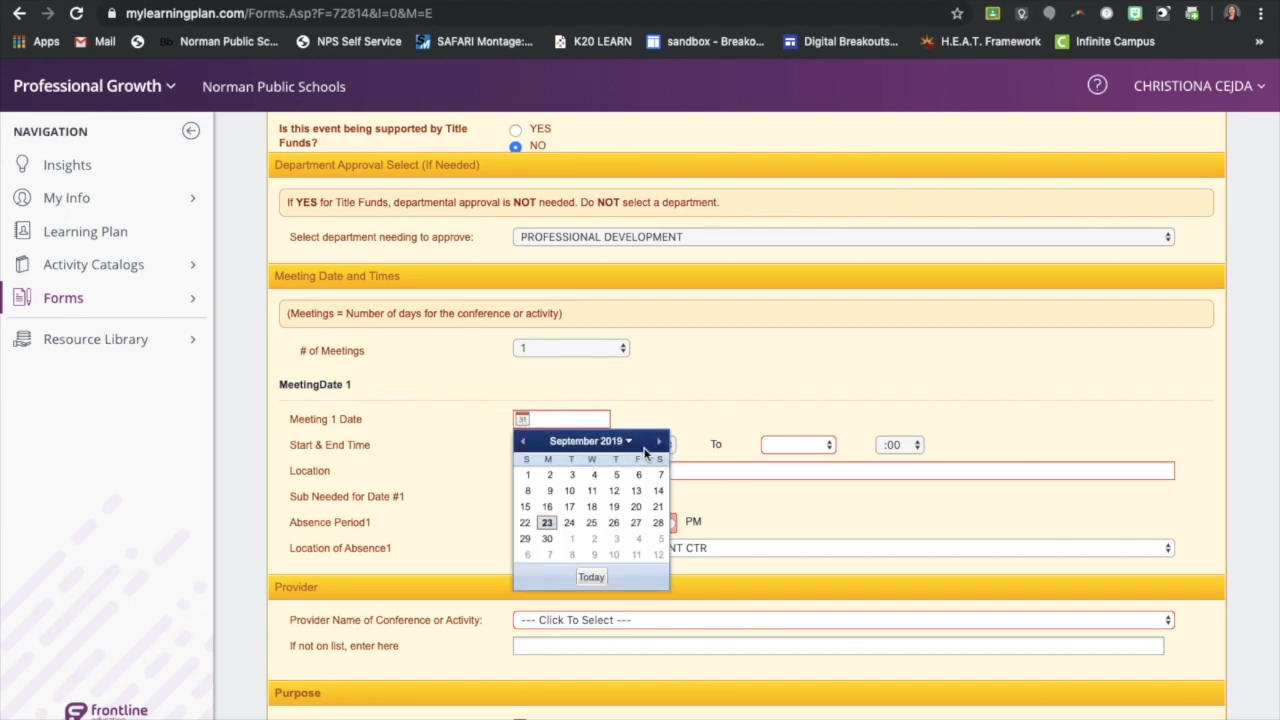
{"action": "left_click", "coordinate": [660, 441]}
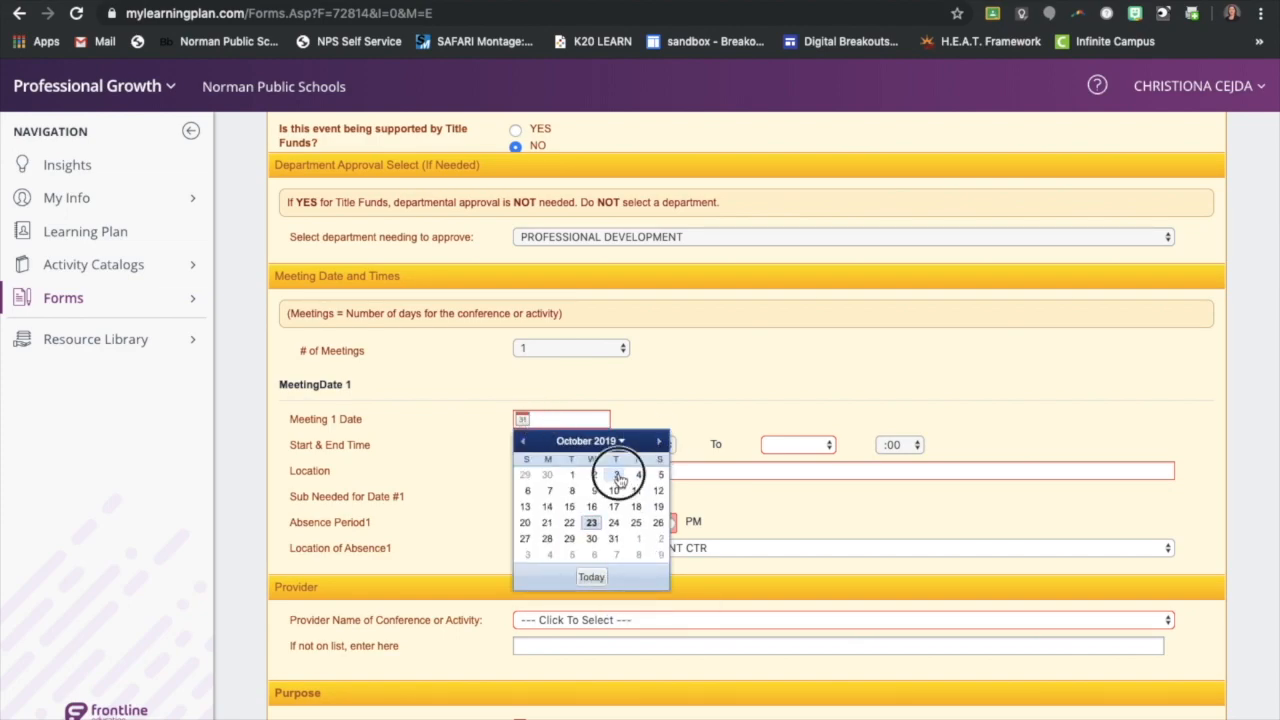
{"action": "left_click", "coordinate": [616, 474]}
{"action": "left_click", "coordinate": [525, 445]}
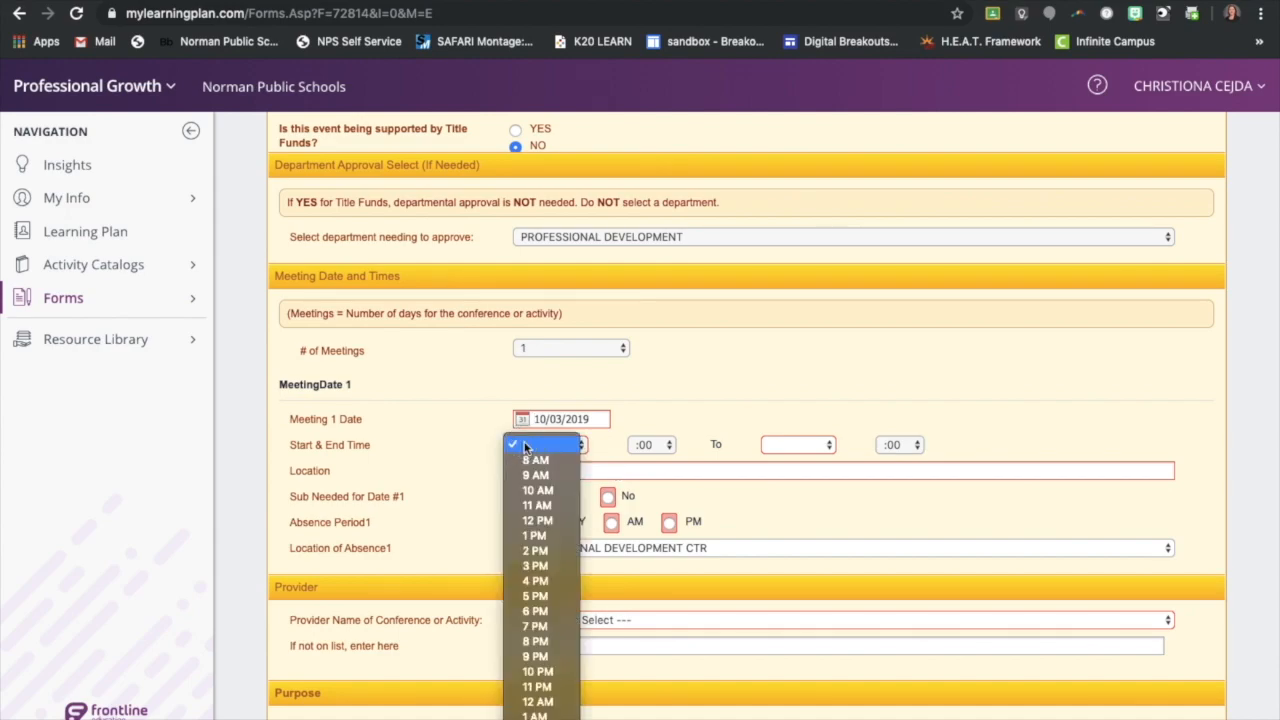
{"action": "left_click", "coordinate": [535, 461]}
{"action": "left_click", "coordinate": [808, 445]}
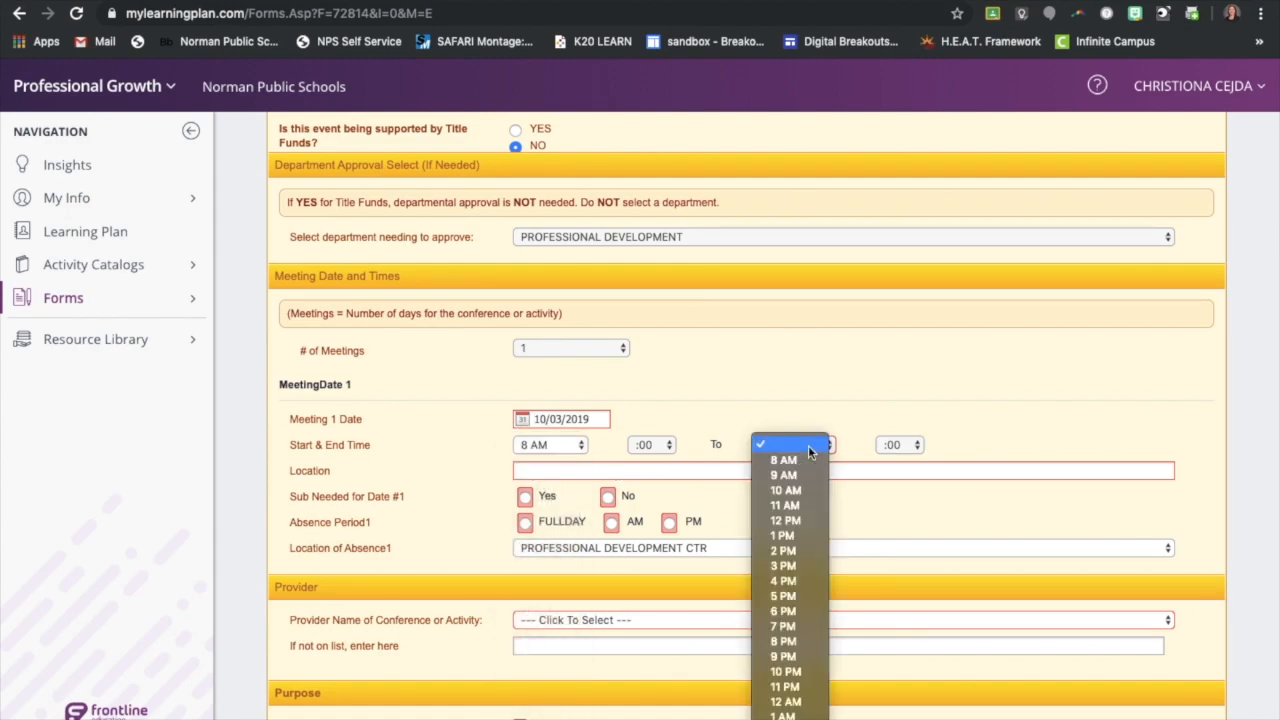
{"action": "left_click", "coordinate": [799, 582]}
Enter "Cox Communication Center" as the location of the first meeting
{"action": "left_click", "coordinate": [551, 470]}
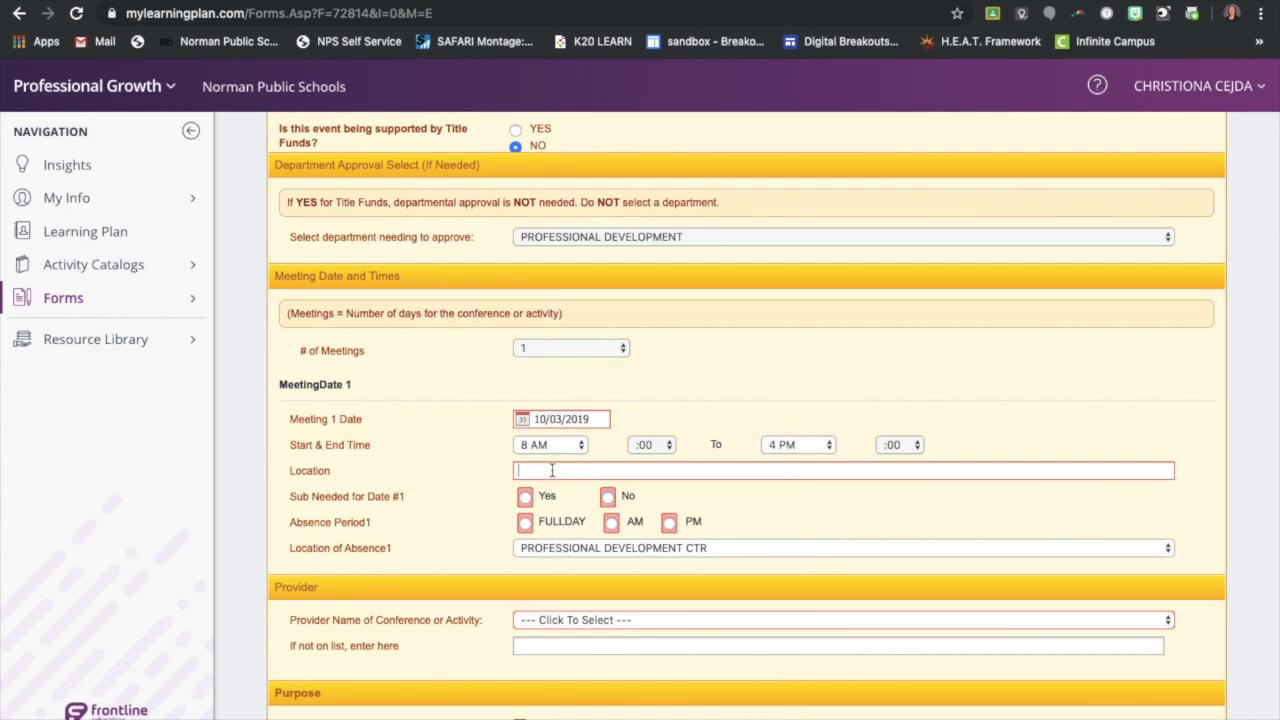
{"action": "type", "text": "Cox C"}
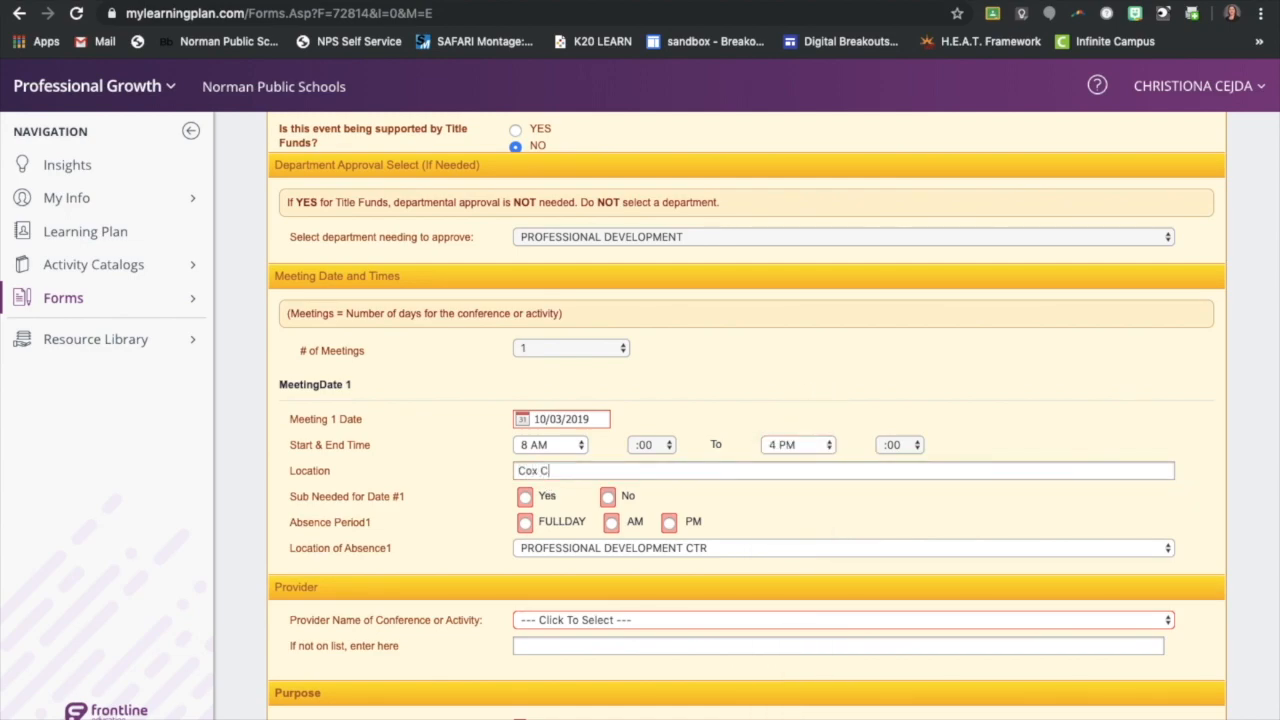
{"action": "type", "text": "ommunication Center"}
Mark that no sub is needed for meeting date 1 and set its absence period to FULLDAY
{"action": "left_click", "coordinate": [608, 498]}
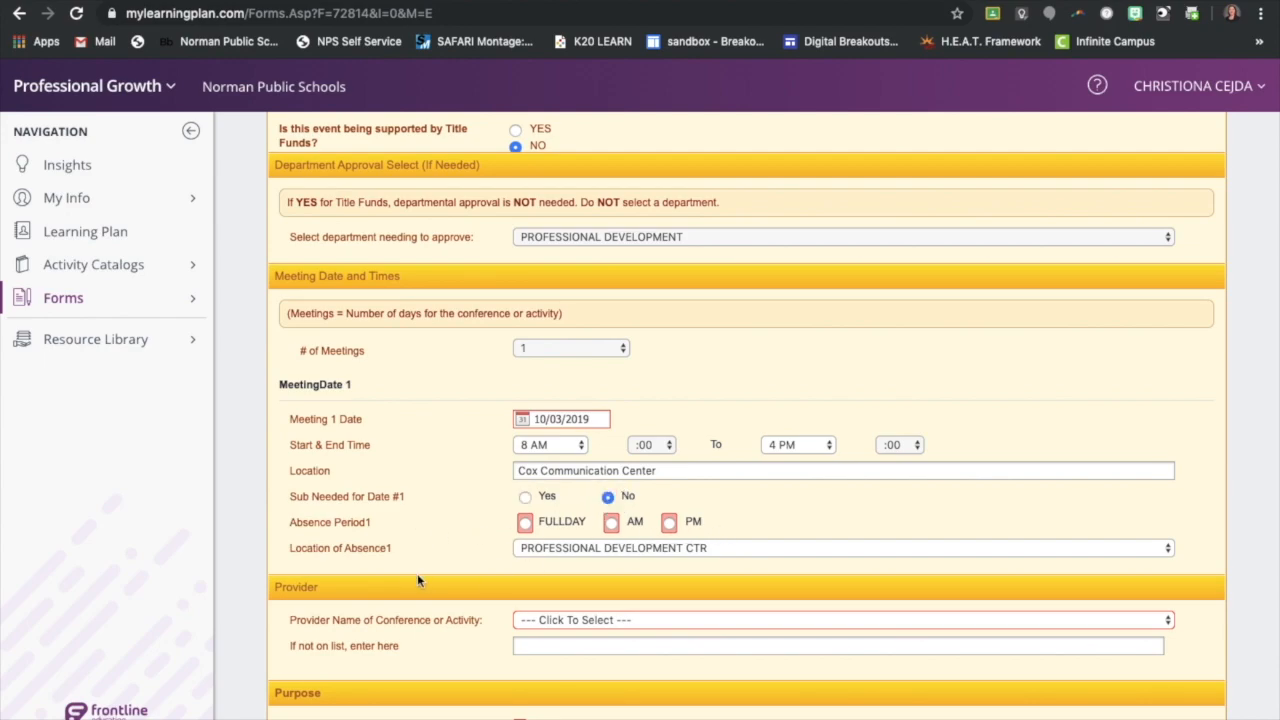
{"action": "left_click", "coordinate": [525, 522]}
{"action": "scroll", "coordinate": [455, 547], "scroll_direction": "down", "scroll_amount": 3}
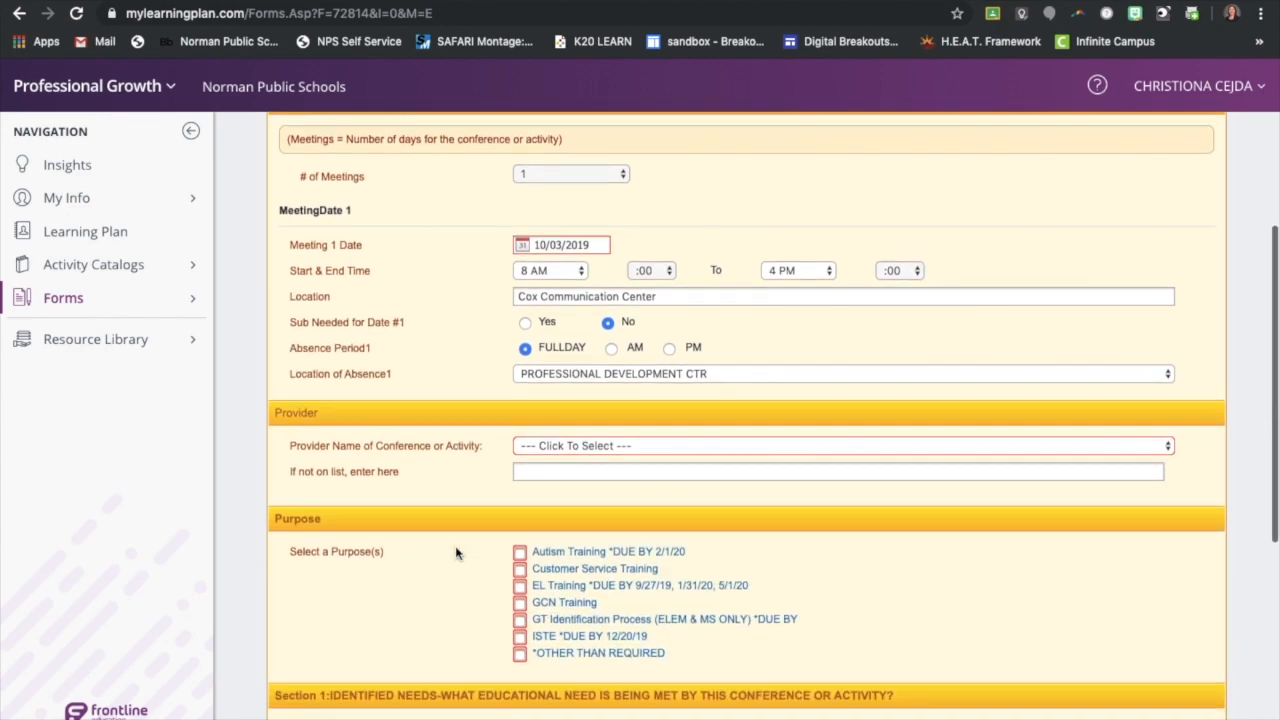
Set the conference provider to --NOT ON LIST - ENTER BELOW-- and enter "OTA" as the unlisted provider name
{"action": "left_click", "coordinate": [583, 445]}
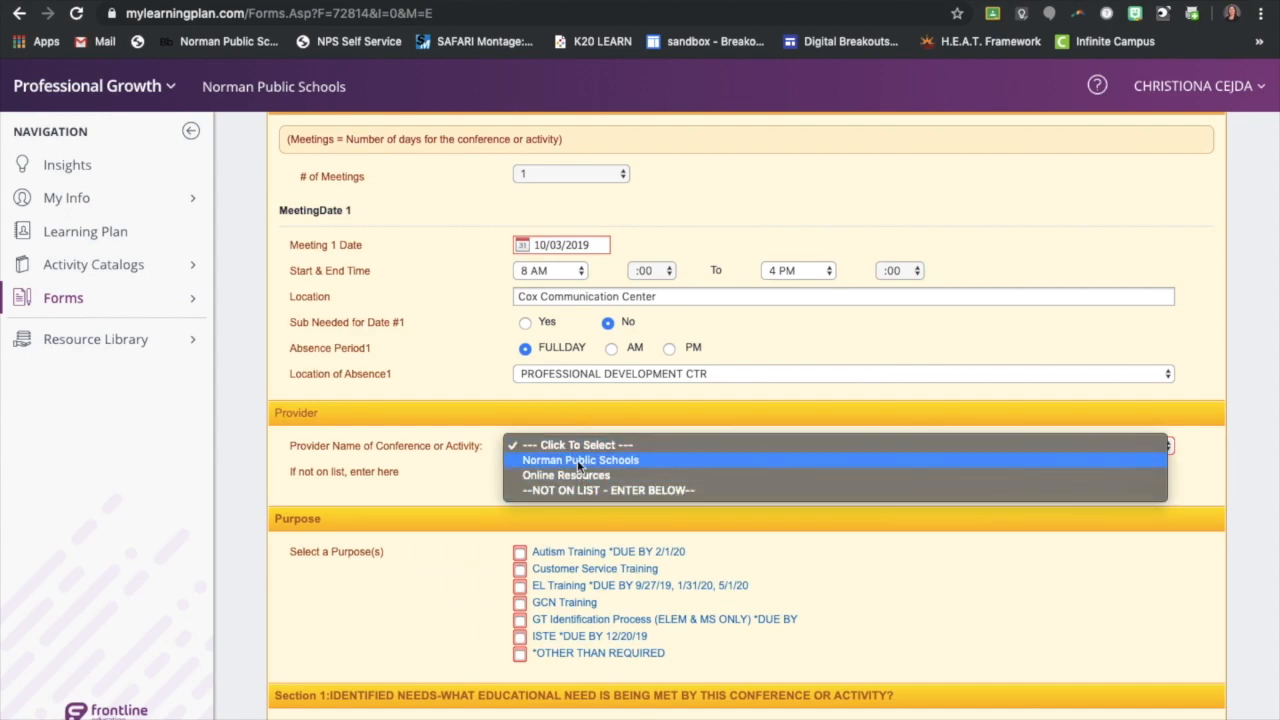
{"action": "left_click", "coordinate": [570, 492]}
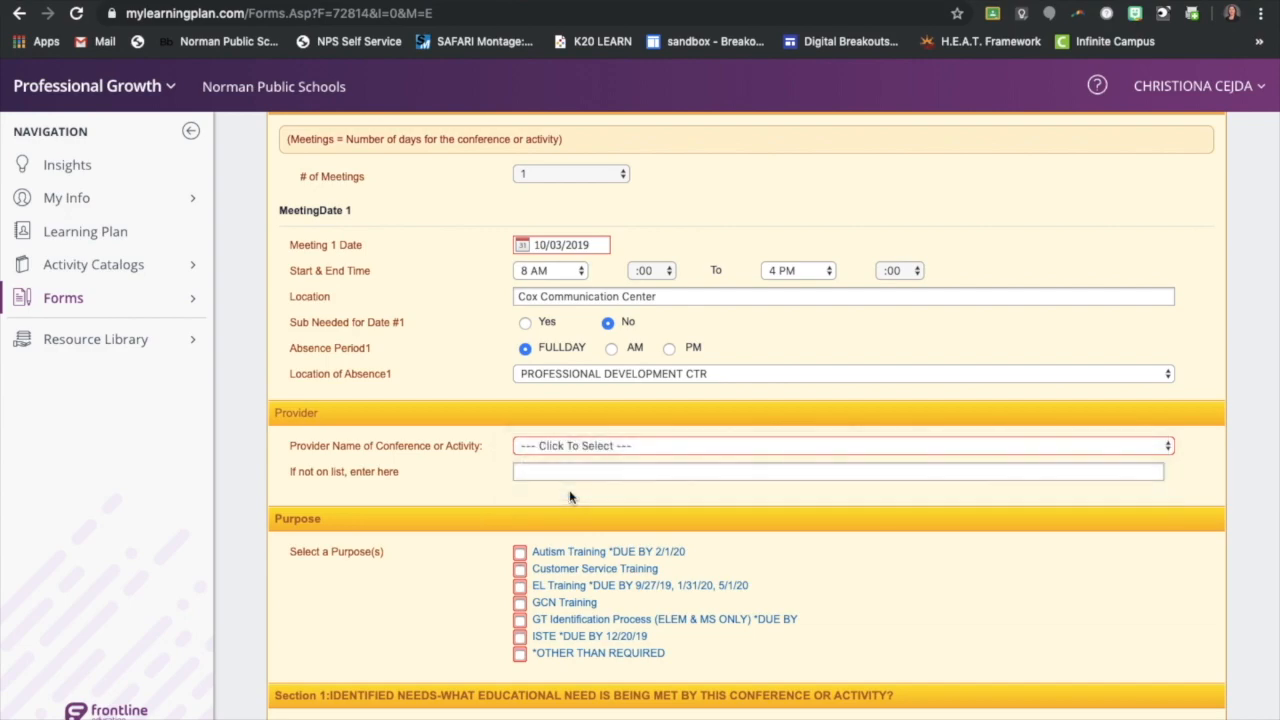
{"action": "type", "text": "OTA"}
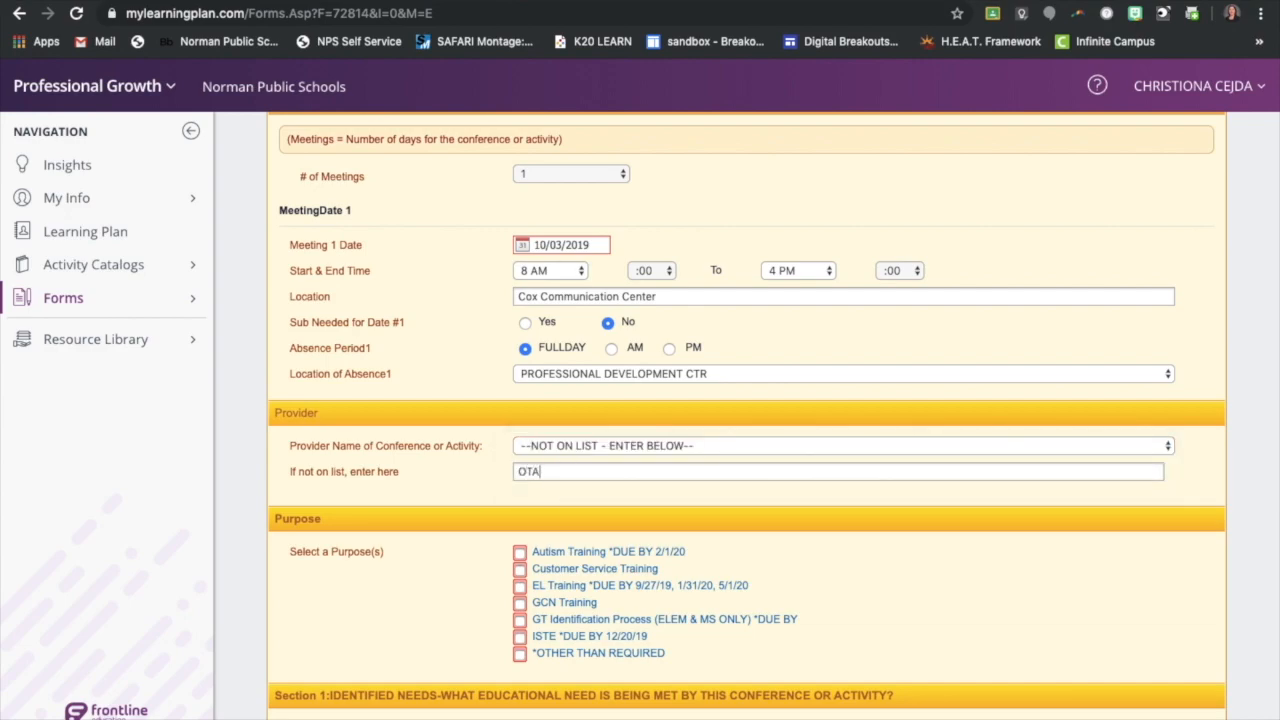
Select *OTHER THAN REQUIRED as the purpose, and check DISTRICT GOAL(S) PROFESSIONAL SKILLS and INDIVIDUAL PROFESSIONAL NEED as the educational needs in Section 1
{"action": "scroll", "coordinate": [422, 480], "scroll_direction": "down", "scroll_amount": 3}
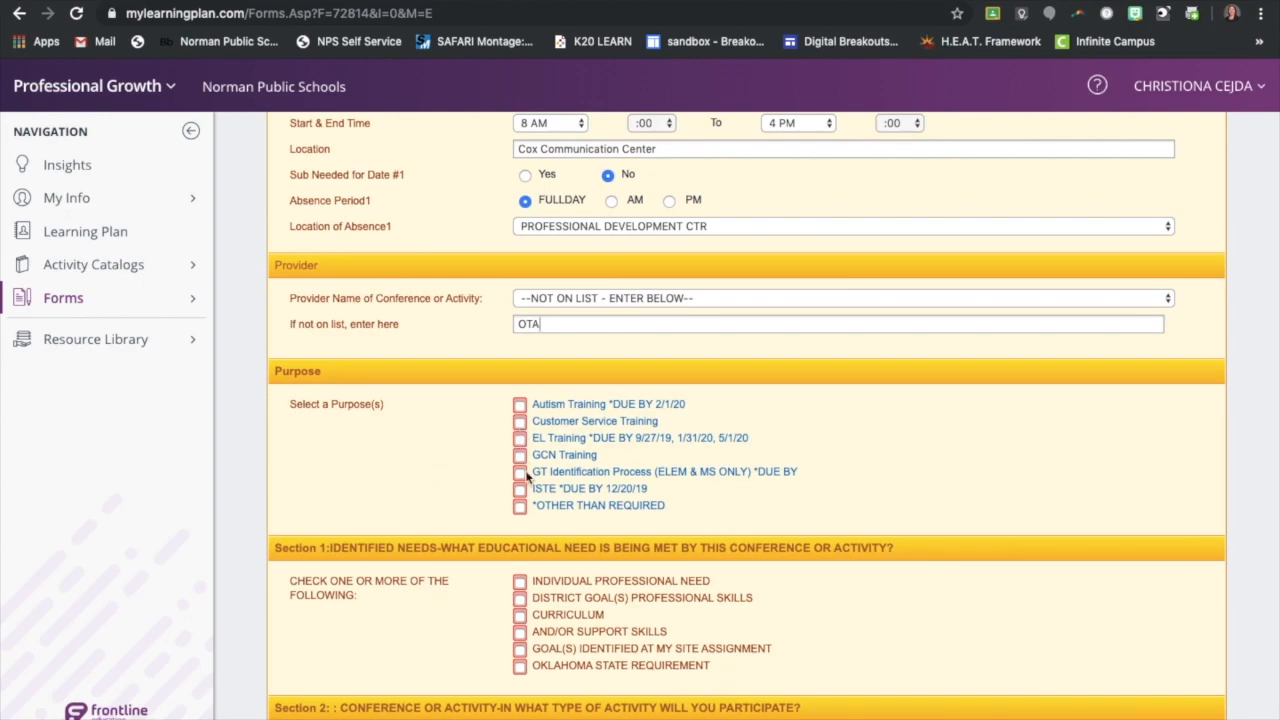
{"action": "left_click", "coordinate": [520, 506]}
{"action": "scroll", "coordinate": [347, 518], "scroll_direction": "down", "scroll_amount": 1}
{"action": "scroll", "coordinate": [347, 518], "scroll_direction": "down", "scroll_amount": 4}
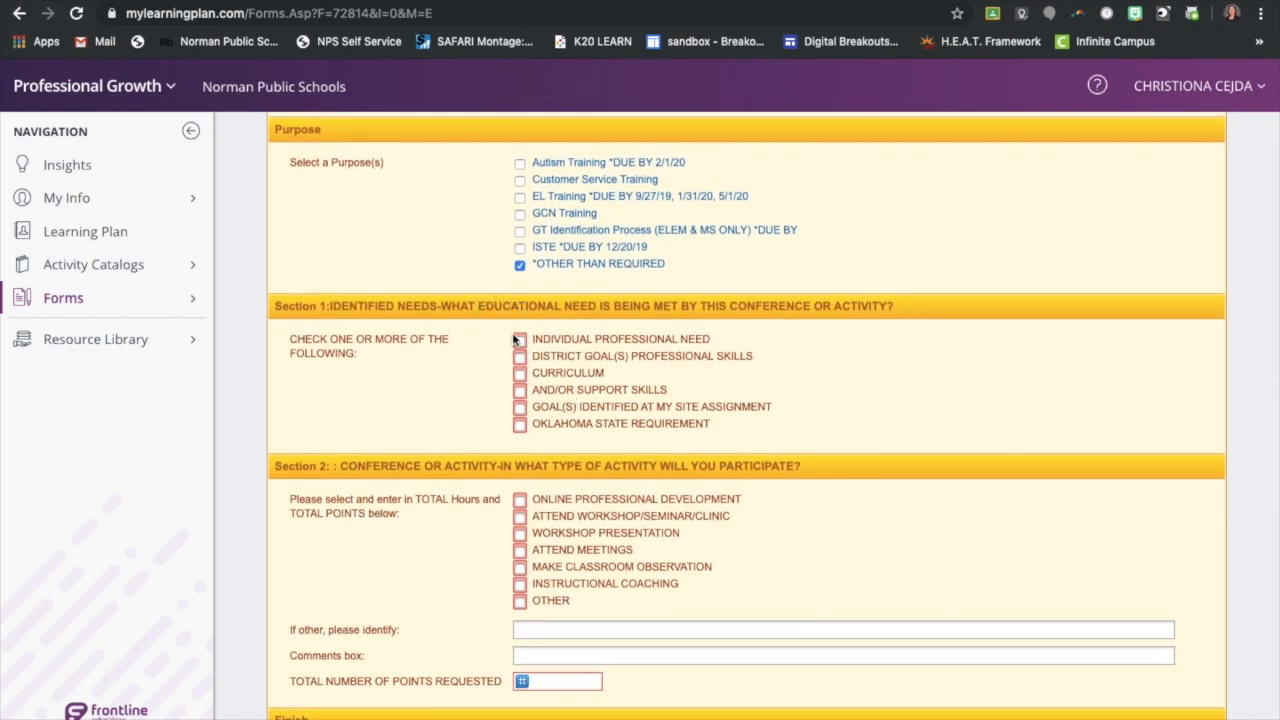
{"action": "left_click", "coordinate": [520, 357]}
{"action": "left_click", "coordinate": [520, 340]}
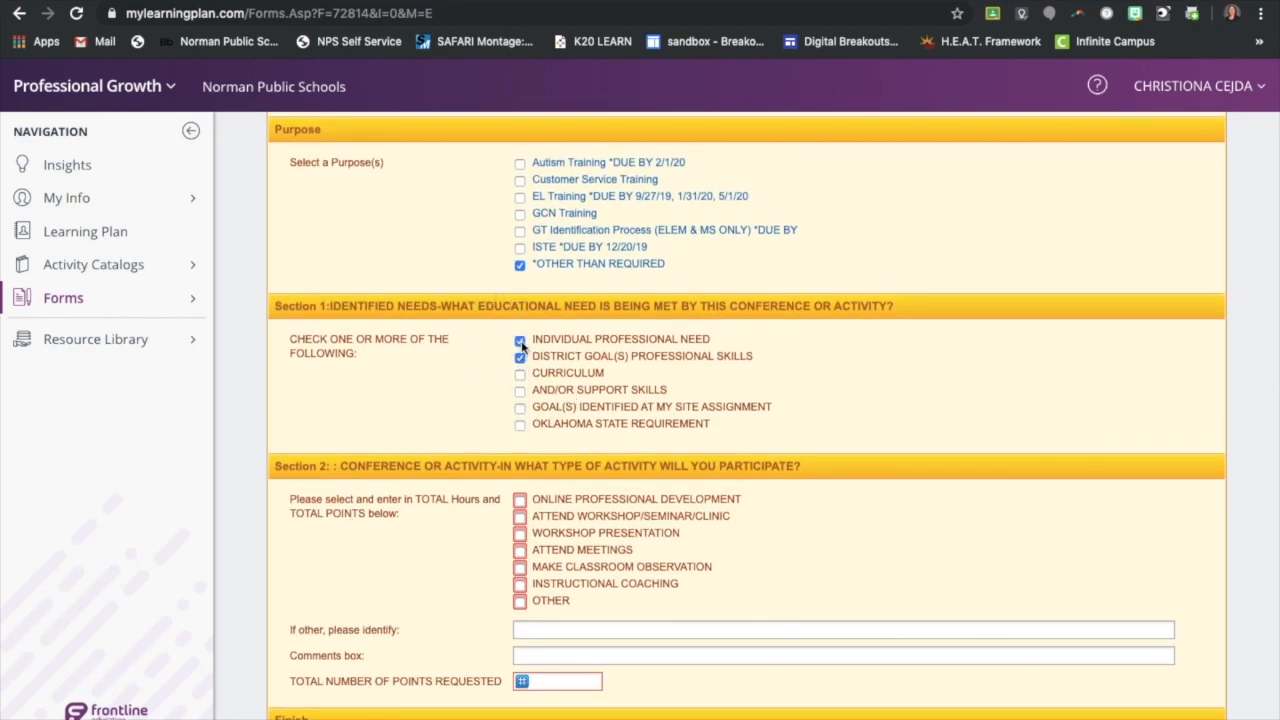
Choose ATTEND WORKSHOP/SEMINAR/CLINIC as the activity type in Section 2 and request a total of 7 points
{"action": "scroll", "coordinate": [426, 430], "scroll_direction": "down", "scroll_amount": 2}
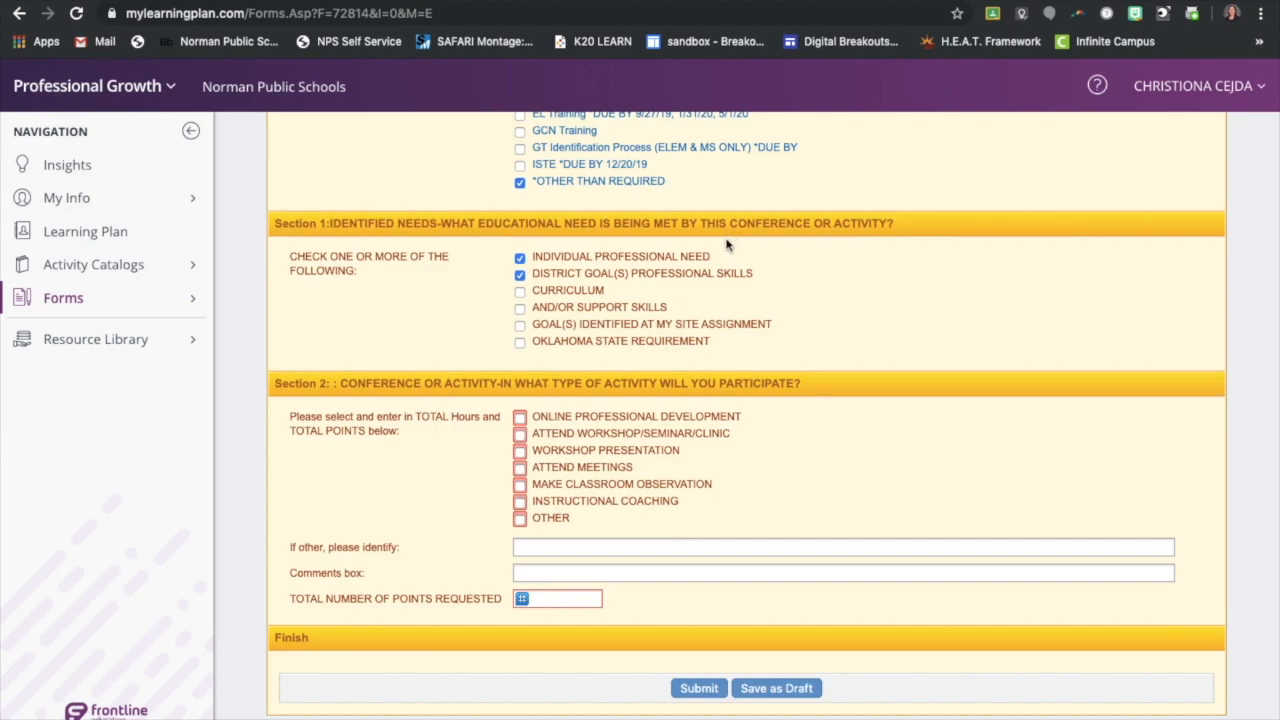
{"action": "left_click", "coordinate": [520, 436]}
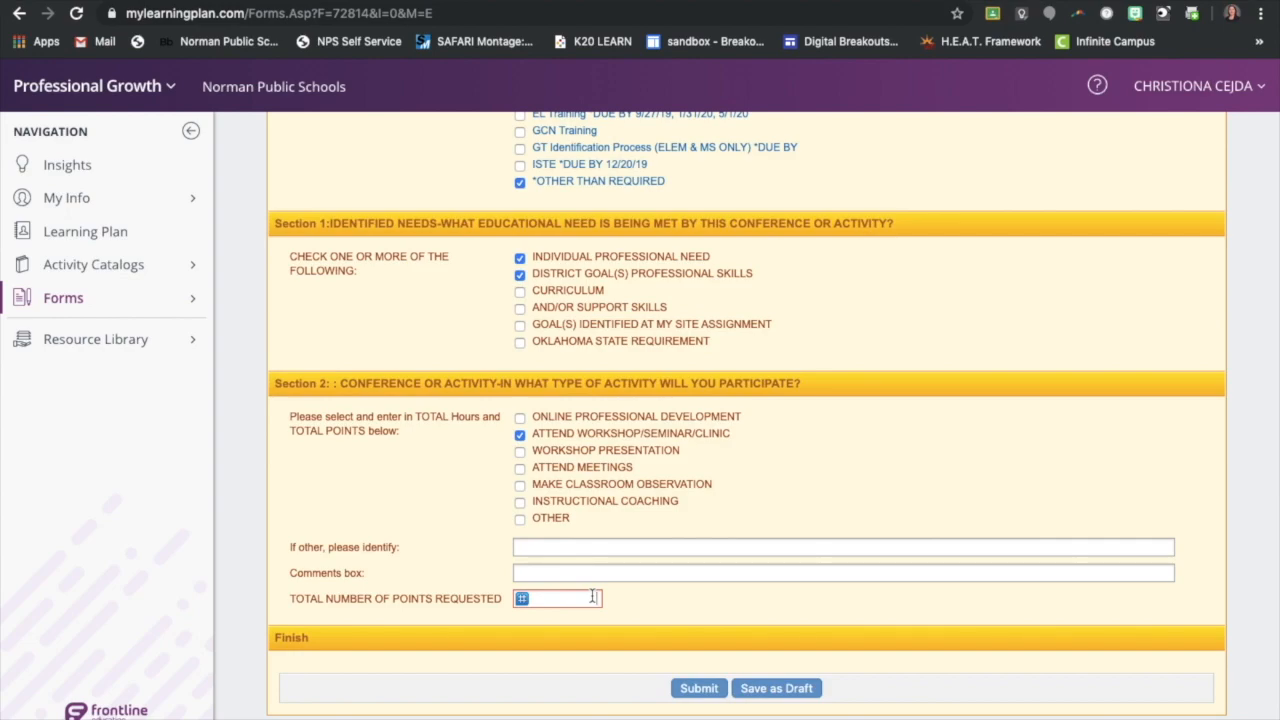
{"action": "scroll", "coordinate": [593, 597], "scroll_direction": "up", "scroll_amount": 5}
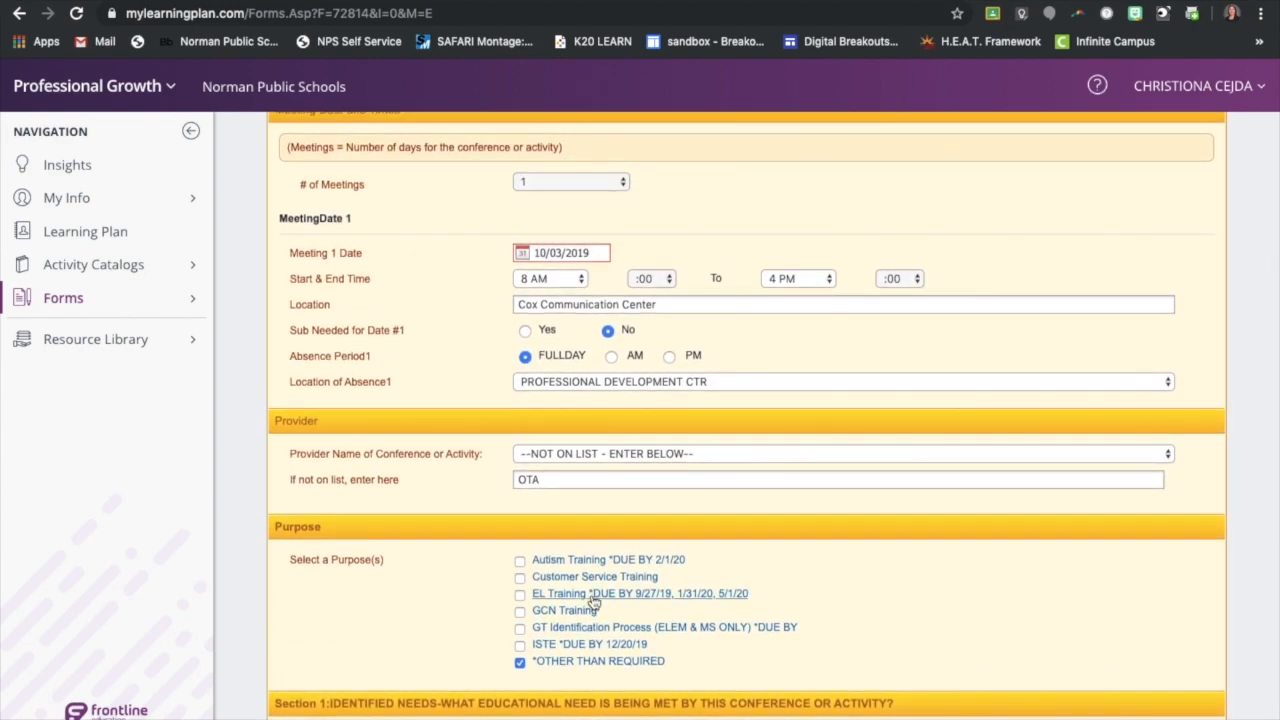
{"action": "scroll", "coordinate": [593, 600], "scroll_direction": "down", "scroll_amount": 5}
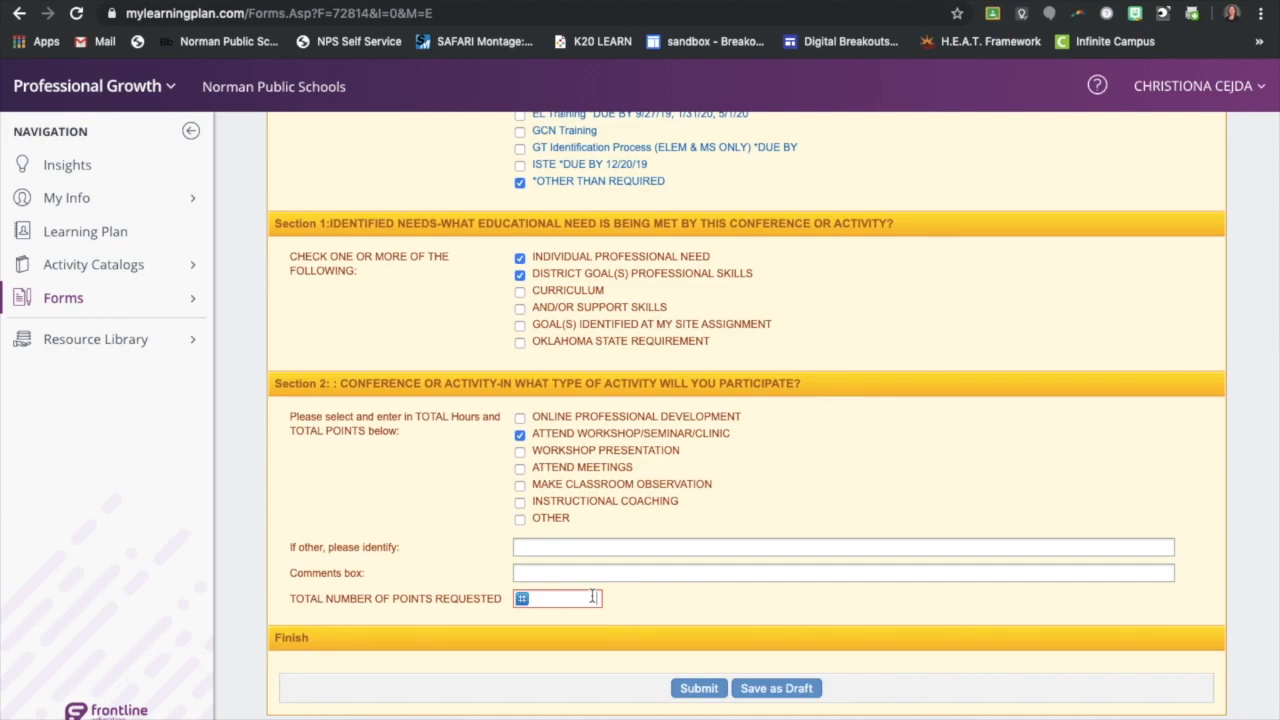
{"action": "type", "text": "7"}
{"action": "left_click", "coordinate": [409, 481]}
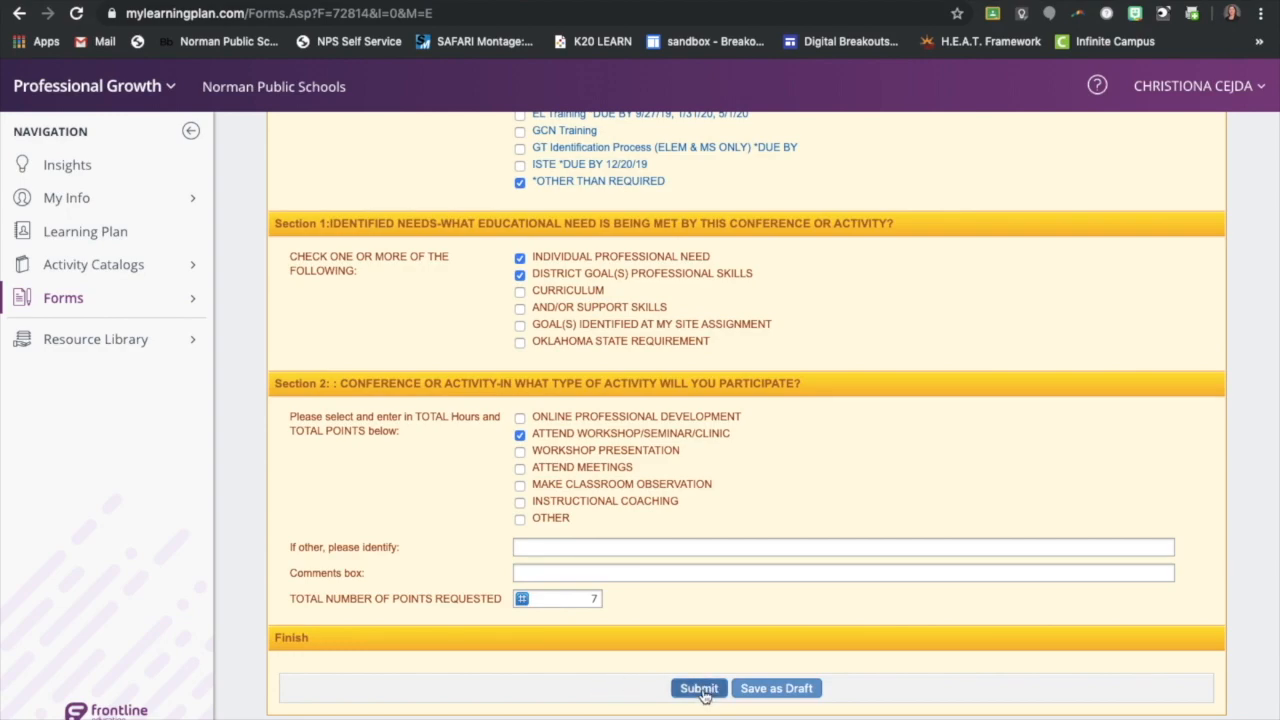
Review the entries of the Out-of-District Conference Request Form from the beginning and submit the form
{"action": "scroll", "coordinate": [699, 675], "scroll_direction": "up", "scroll_amount": 2}
{"action": "scroll", "coordinate": [699, 680], "scroll_direction": "up", "scroll_amount": 6}
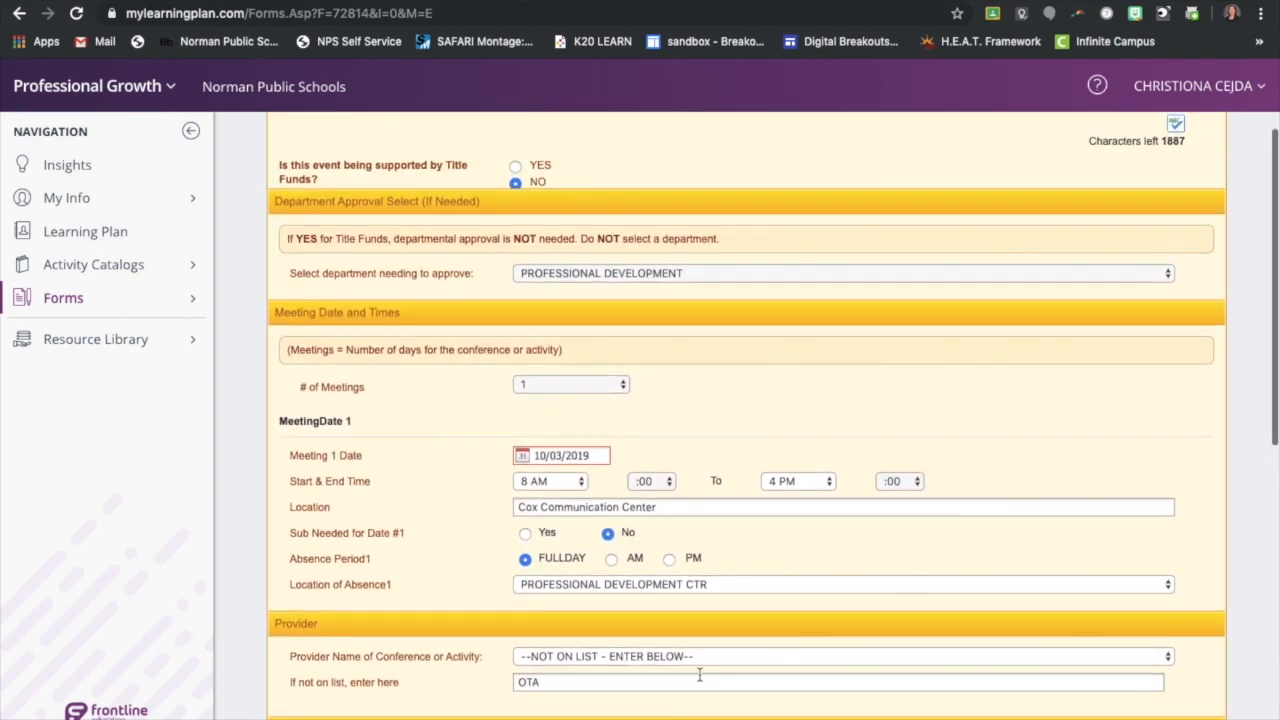
{"action": "scroll", "coordinate": [699, 678], "scroll_direction": "up", "scroll_amount": 1}
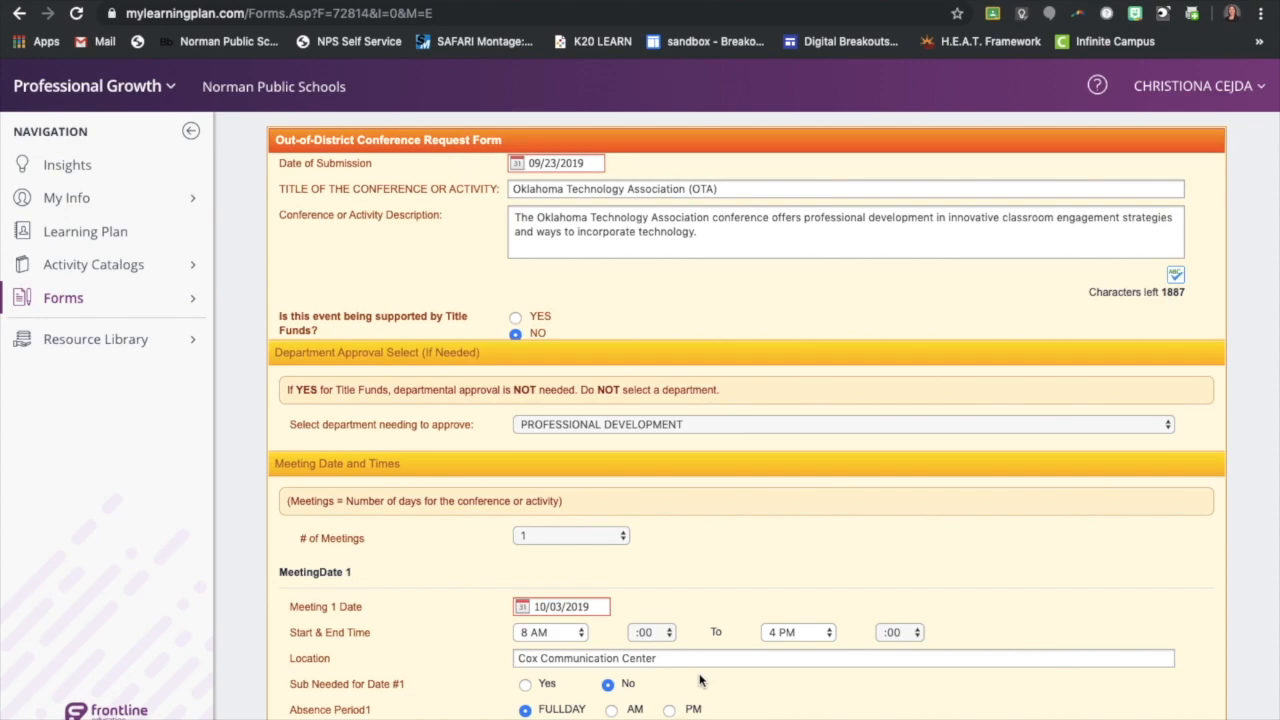
{"action": "scroll", "coordinate": [700, 681], "scroll_direction": "down", "scroll_amount": 9}
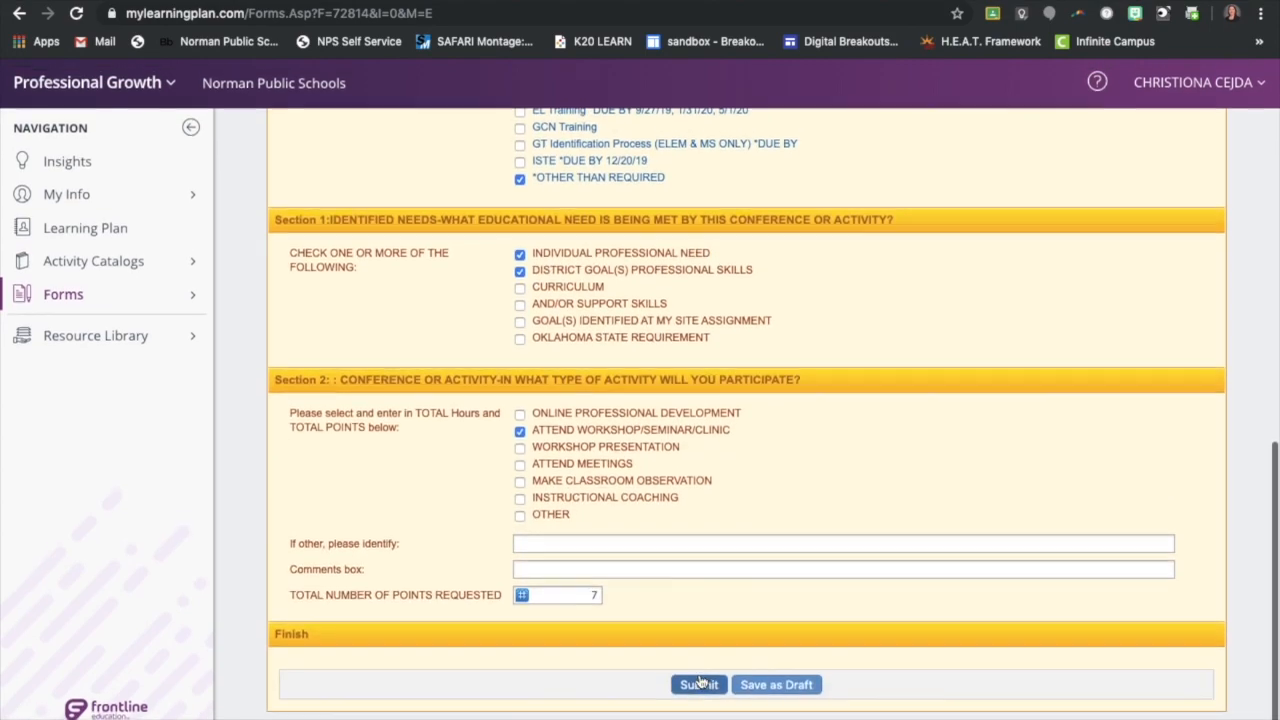
{"action": "left_click", "coordinate": [698, 692]}
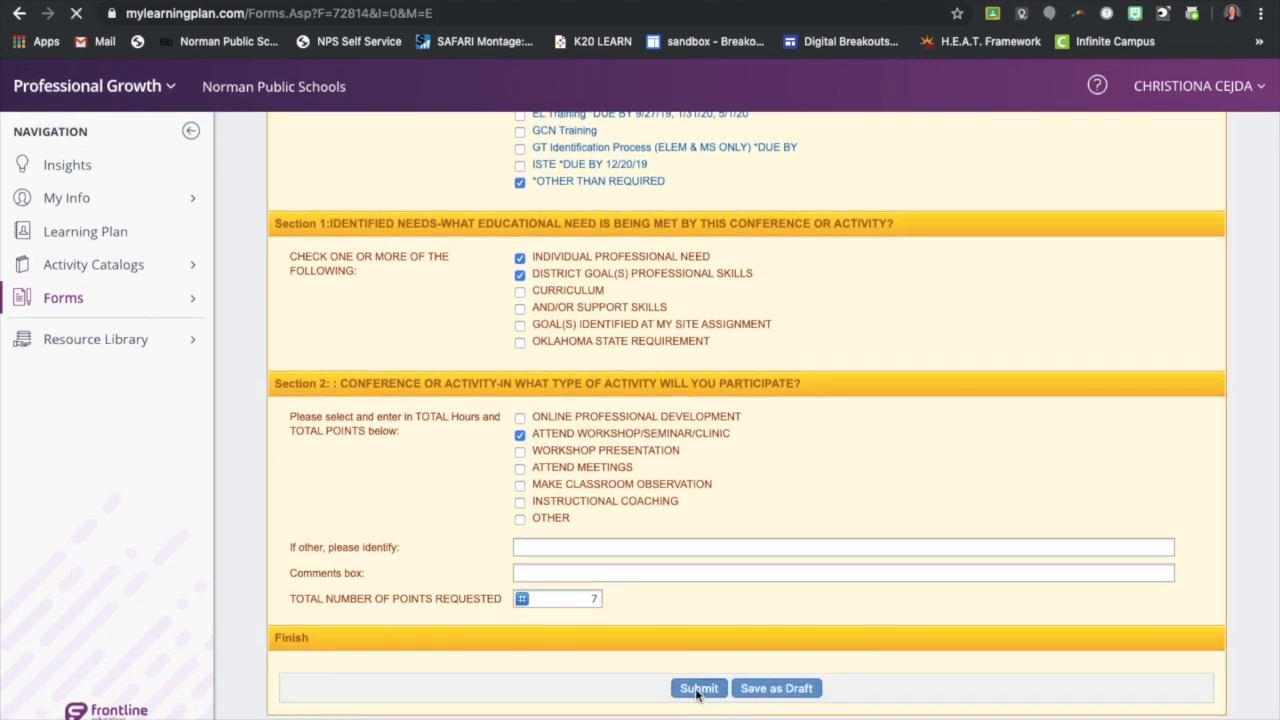